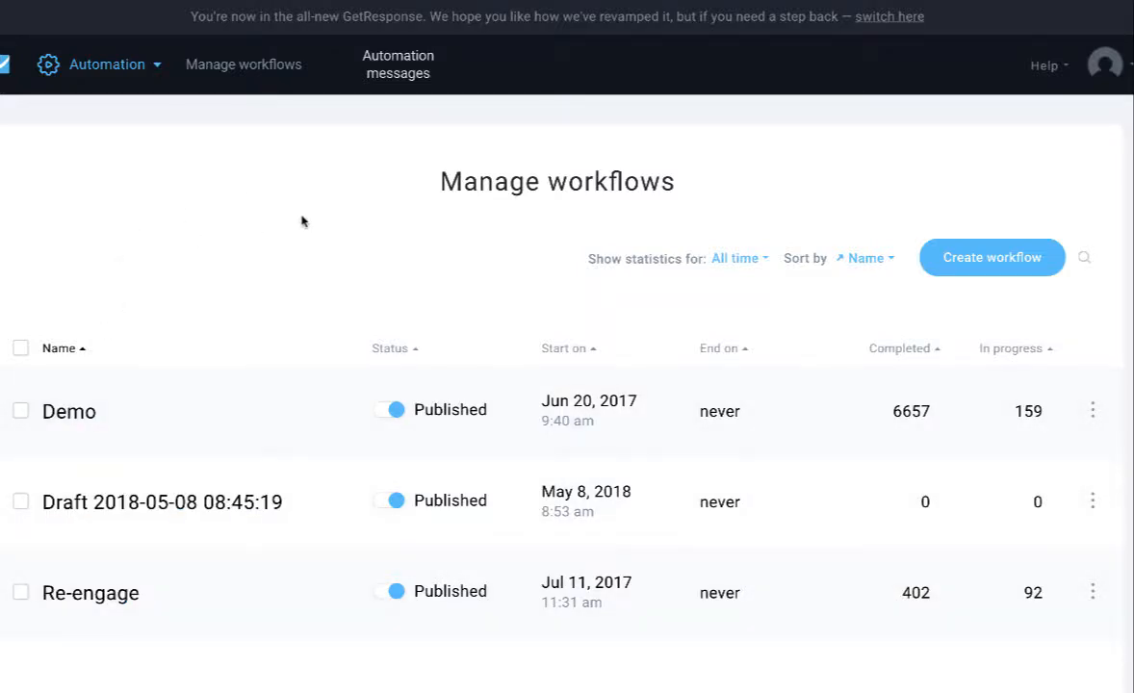
Step: Open the automation messages list and start a new message draft
{"action": "left_click", "coordinate": [403, 75]}
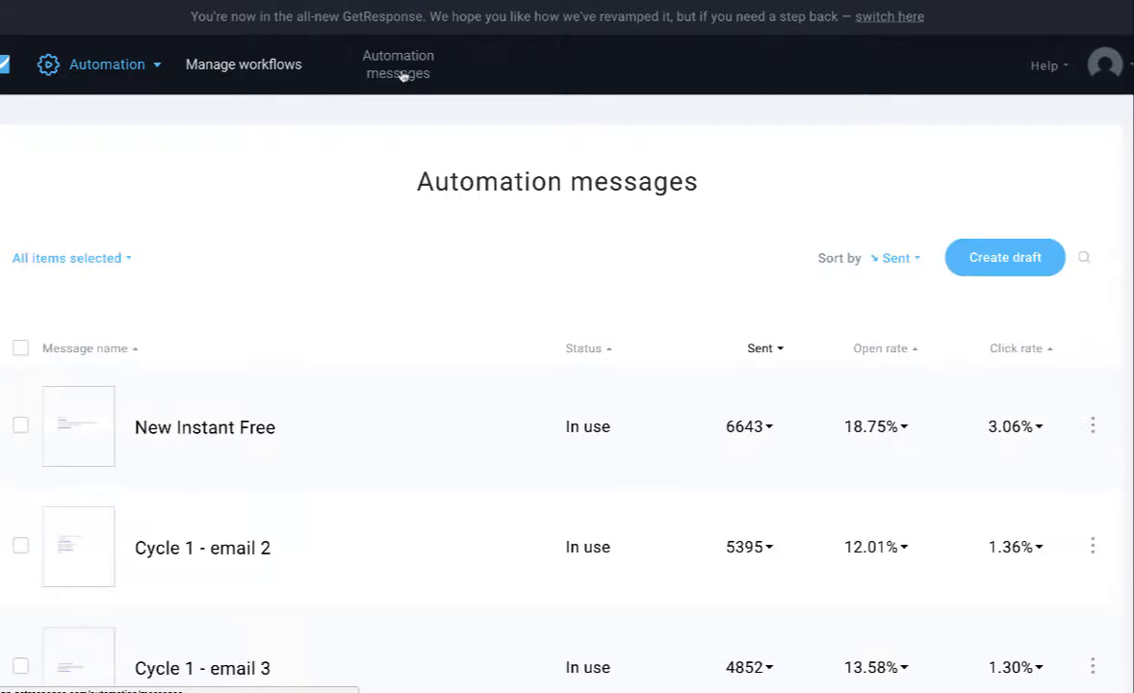
{"action": "left_click", "coordinate": [1004, 257]}
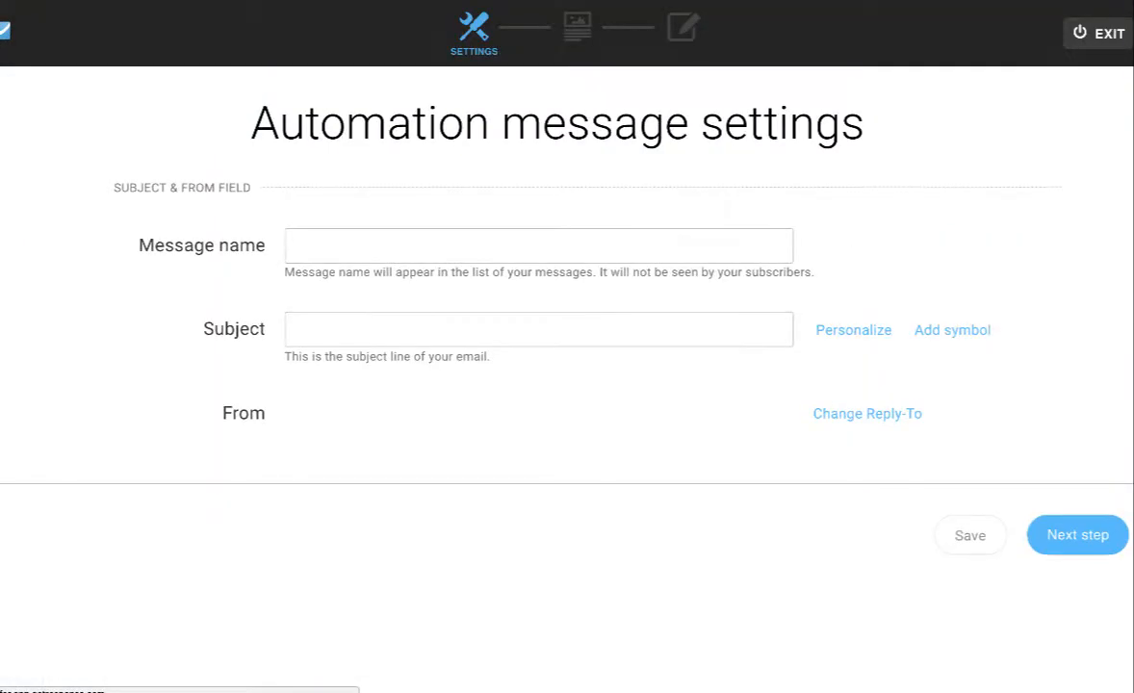
Step: Switch to the Untitled 5 text document and copy the opening phrase "WOW, I'm really turned on"
{"action": "key", "text": "super+Tab"}
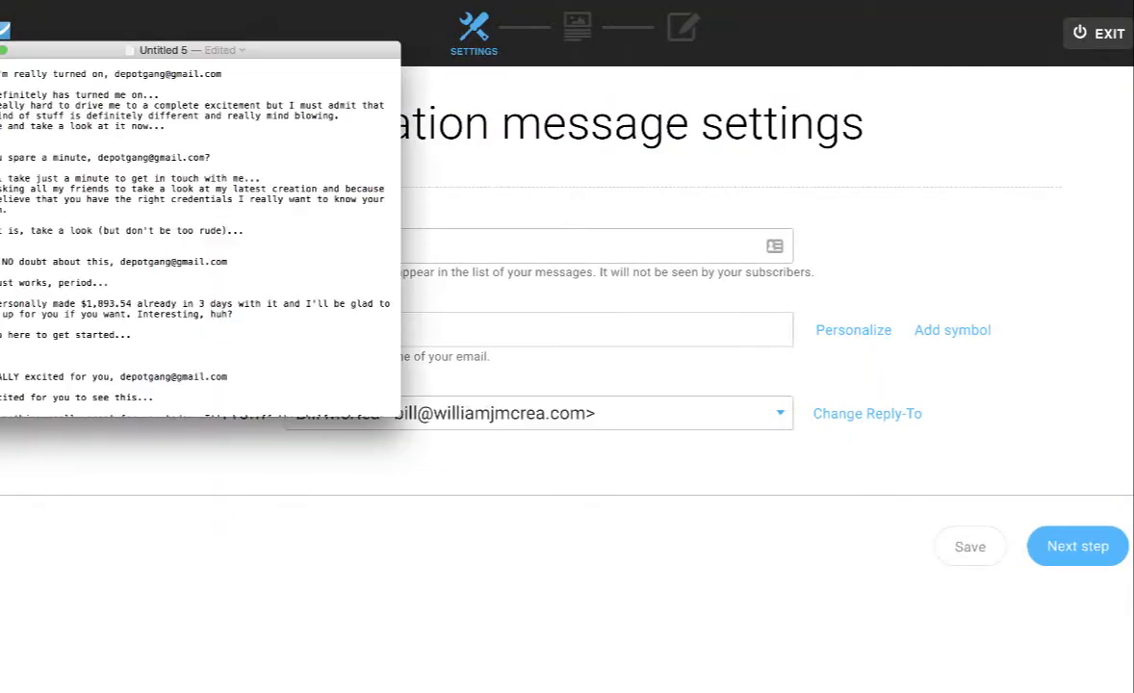
{"action": "left_click_drag", "start_coordinate": [120, 48], "coordinate": [185, 55]}
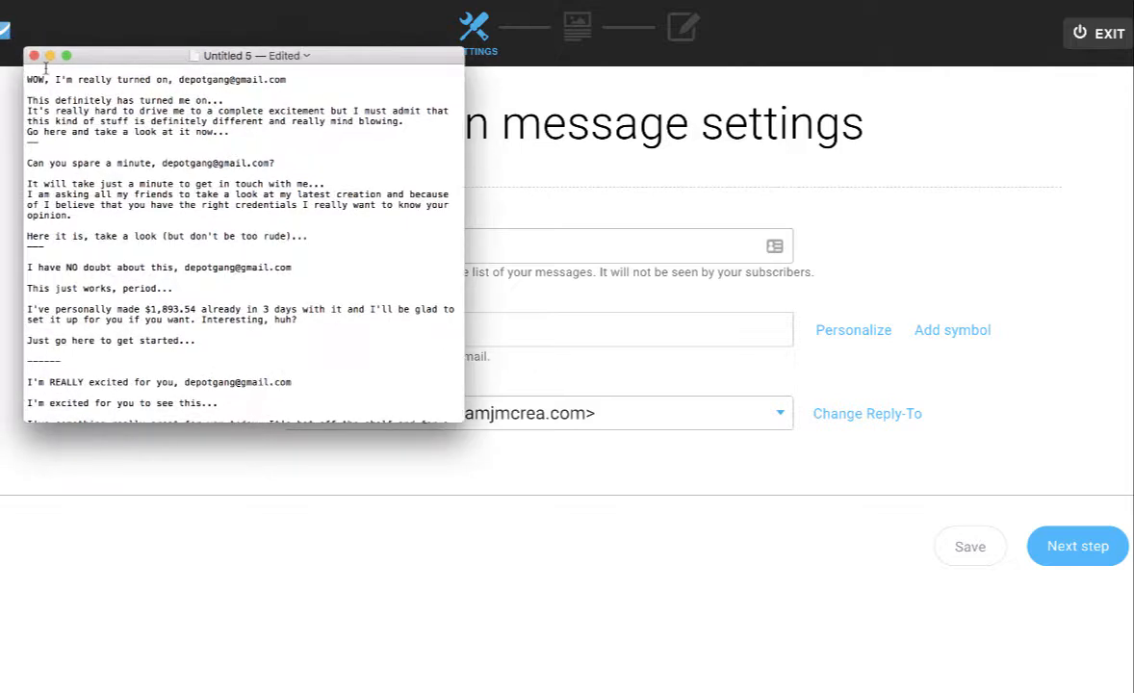
{"action": "left_click_drag", "start_coordinate": [27, 78], "coordinate": [169, 80]}
{"action": "key", "text": "ctrl+c"}
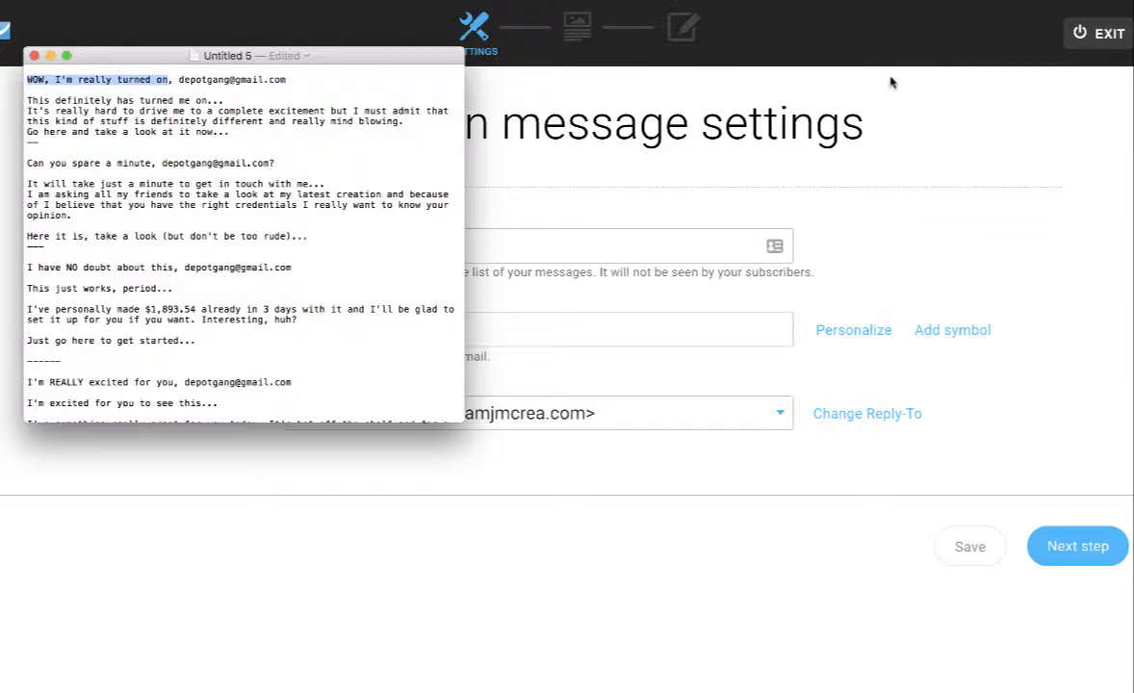
Step: Return to the automation message settings in GetResponse and name the message "Segment Opener 1"
{"action": "left_click", "coordinate": [833, 265]}
{"action": "left_click", "coordinate": [327, 241]}
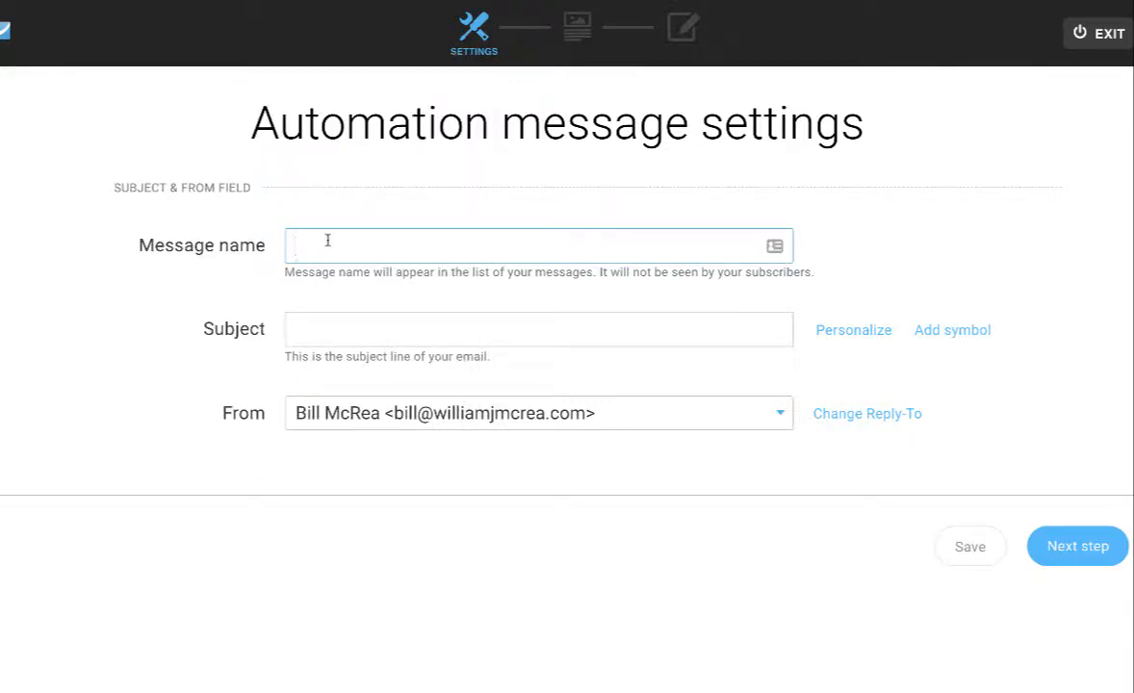
{"action": "type", "text": "Segment Opener 1"}
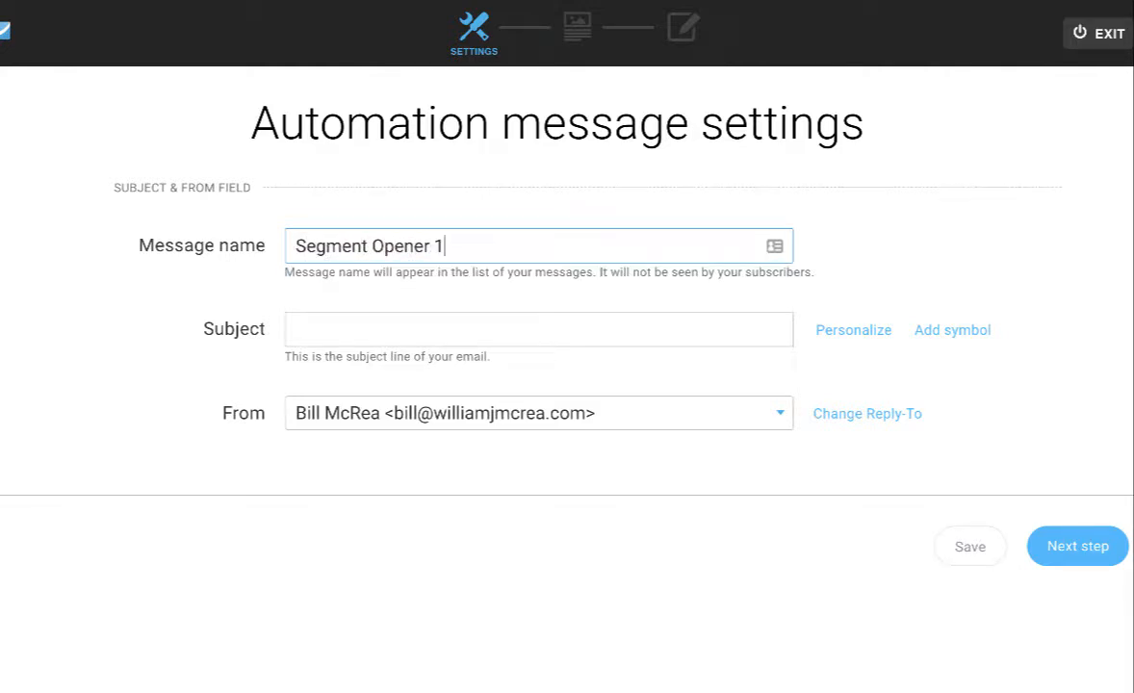
Step: Set the subject to the copied "WOW, I'm really turned on" followed by the [[firstname]] contact data field
{"action": "left_click", "coordinate": [320, 330]}
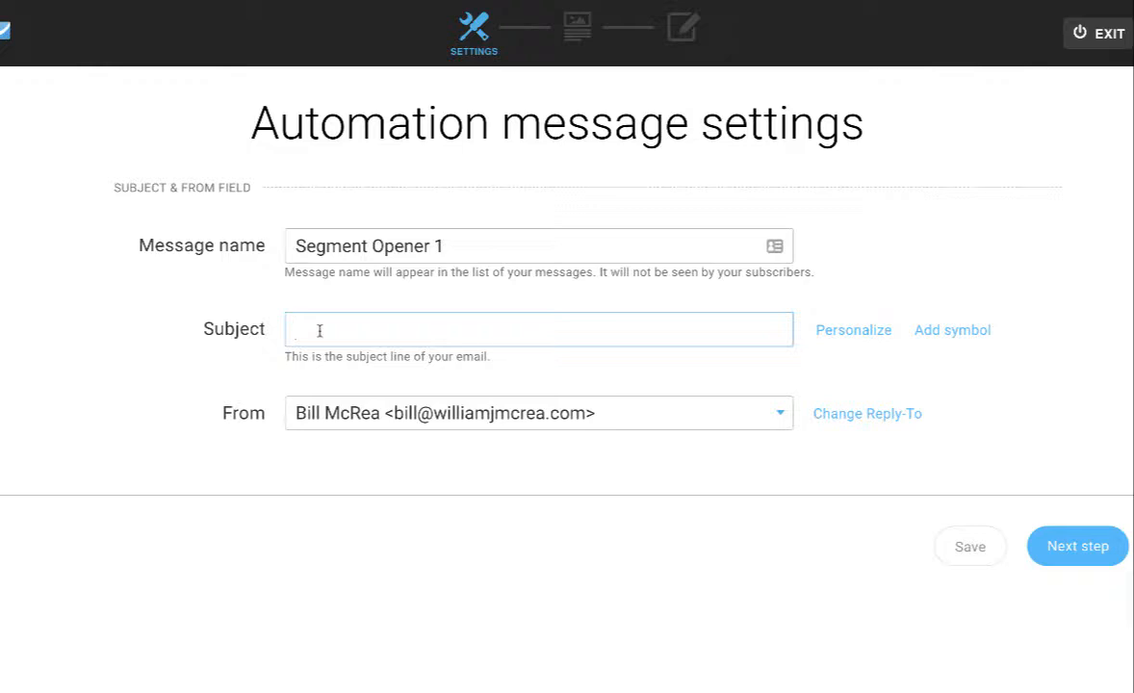
{"action": "key", "text": "ctrl+v"}
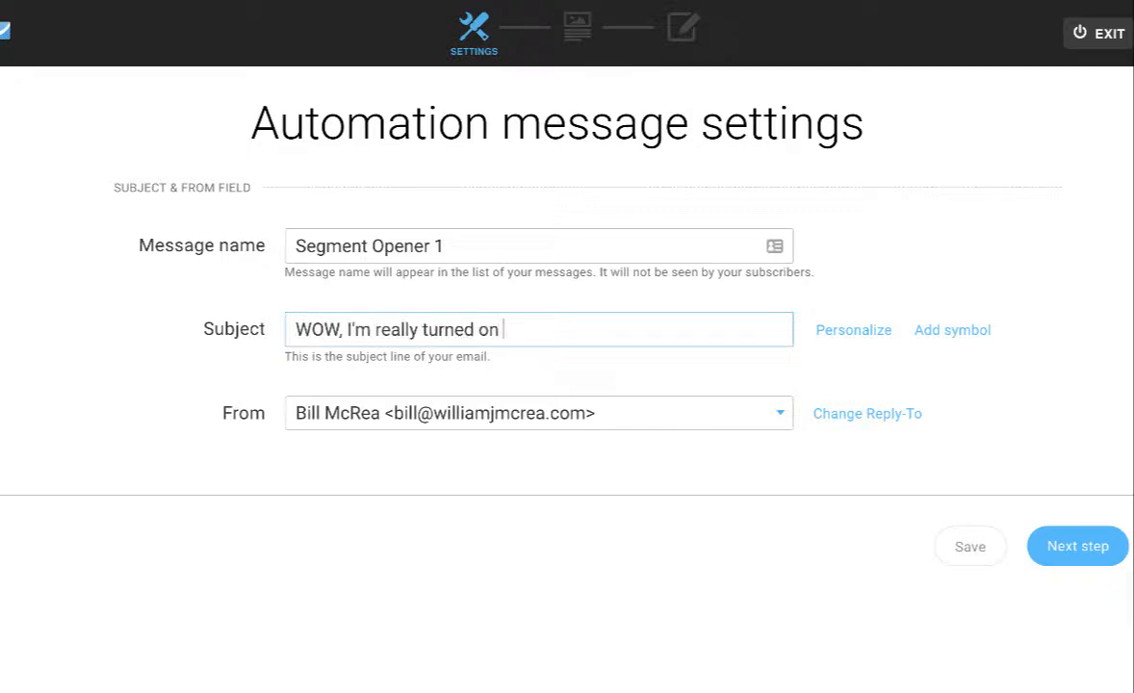
{"action": "left_click", "coordinate": [854, 331]}
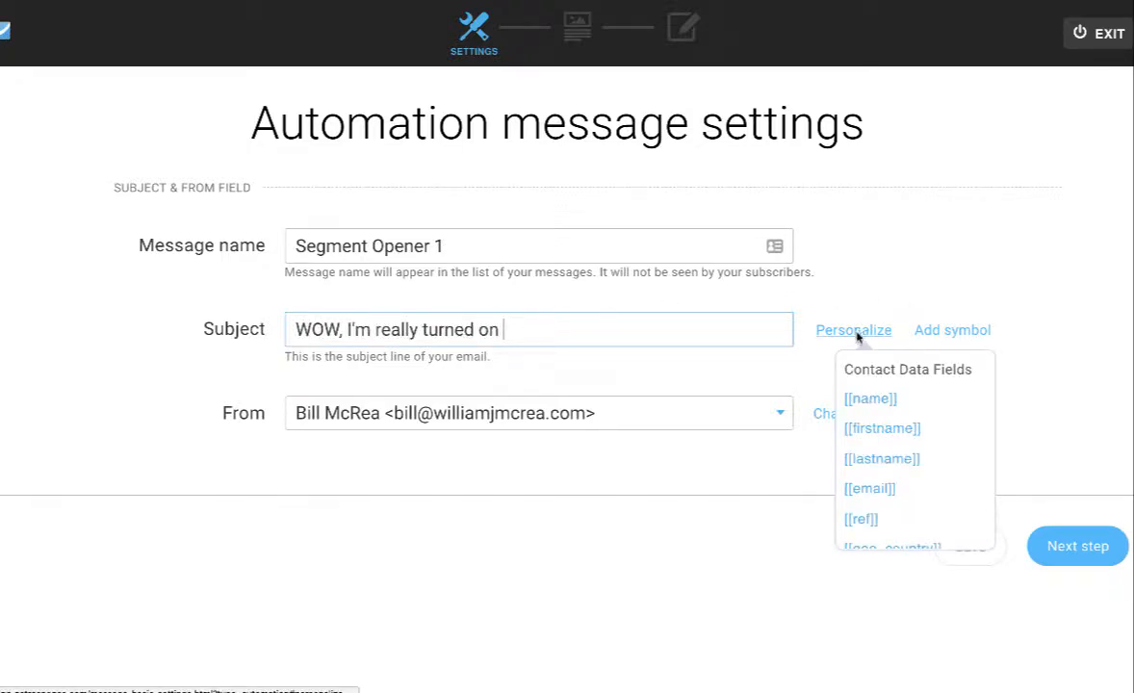
{"action": "left_click", "coordinate": [876, 431]}
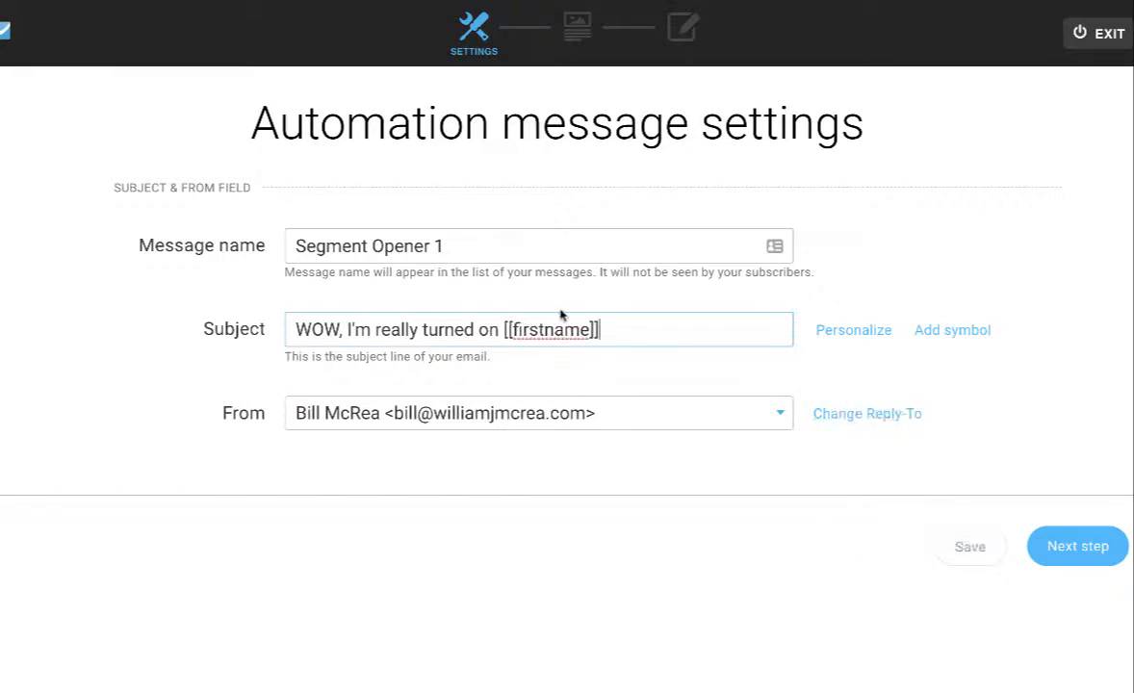
Step: Continue to template selection, start from scratch with the Blank template and add a text block to the email
{"action": "left_click", "coordinate": [1076, 549]}
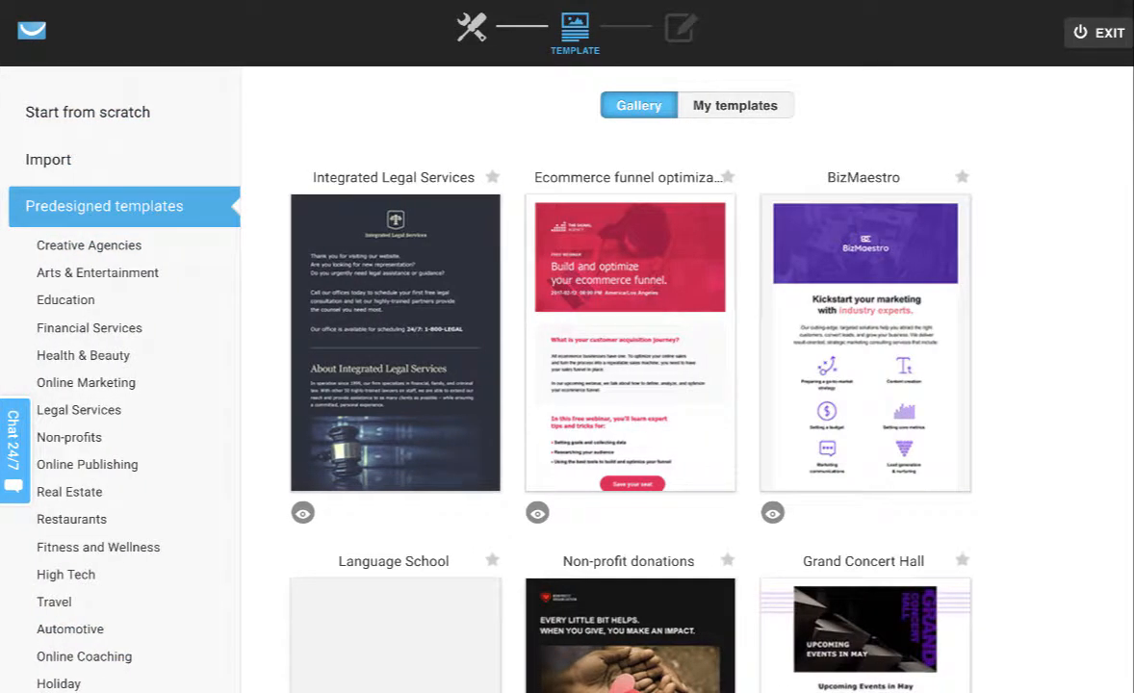
{"action": "left_click", "coordinate": [69, 112]}
{"action": "scroll", "coordinate": [387, 311], "scroll_direction": "down", "scroll_amount": 4}
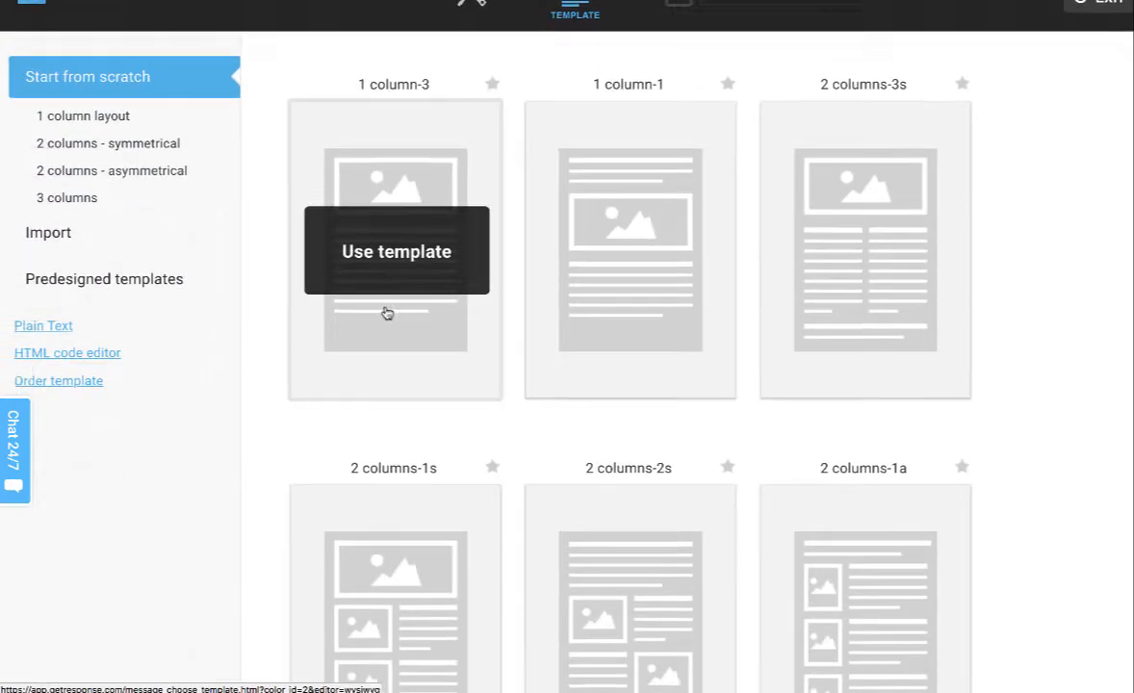
{"action": "scroll", "coordinate": [387, 311], "scroll_direction": "down", "scroll_amount": 6}
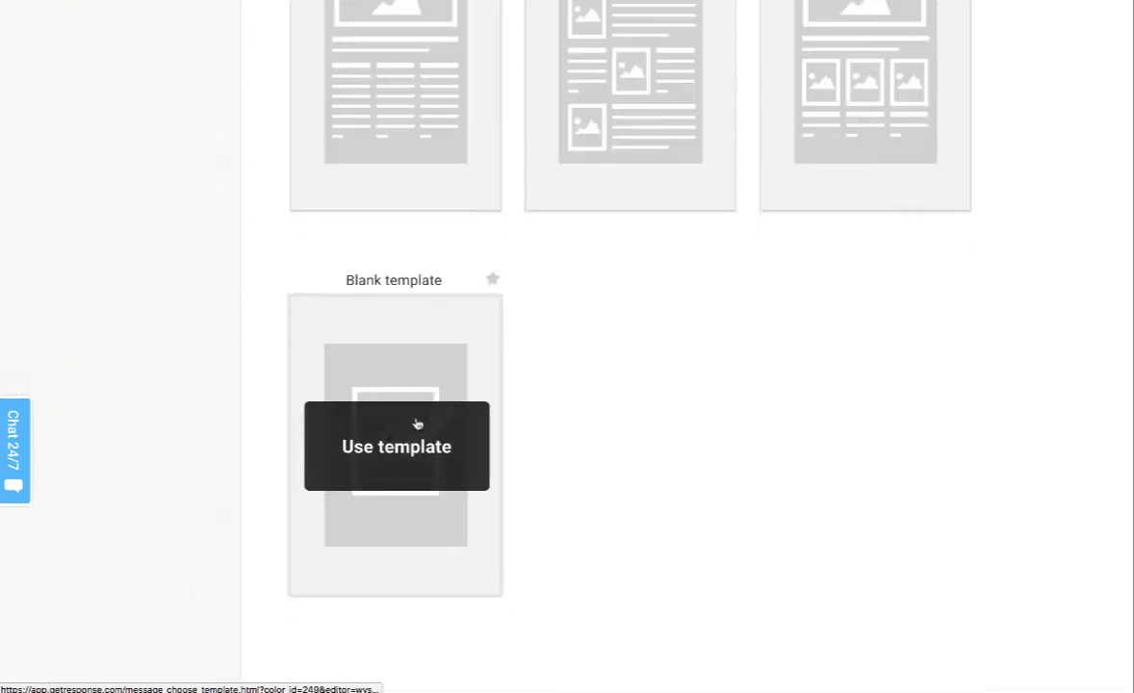
{"action": "left_click", "coordinate": [392, 388]}
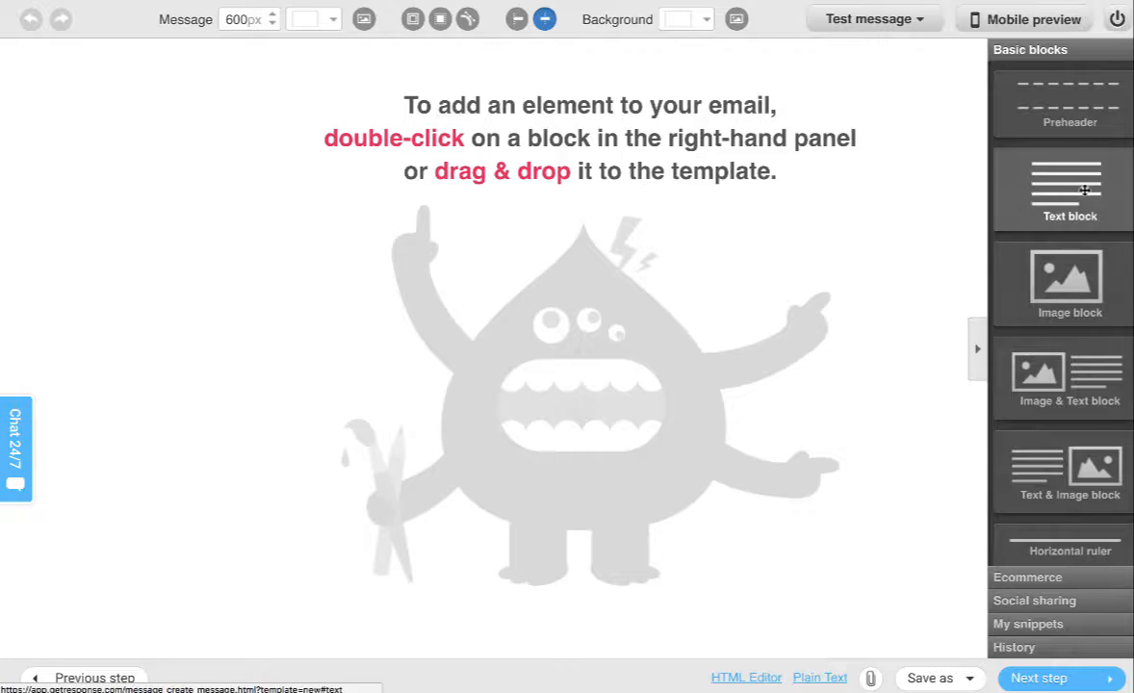
{"action": "left_click_drag", "start_coordinate": [1084, 190], "coordinate": [536, 159]}
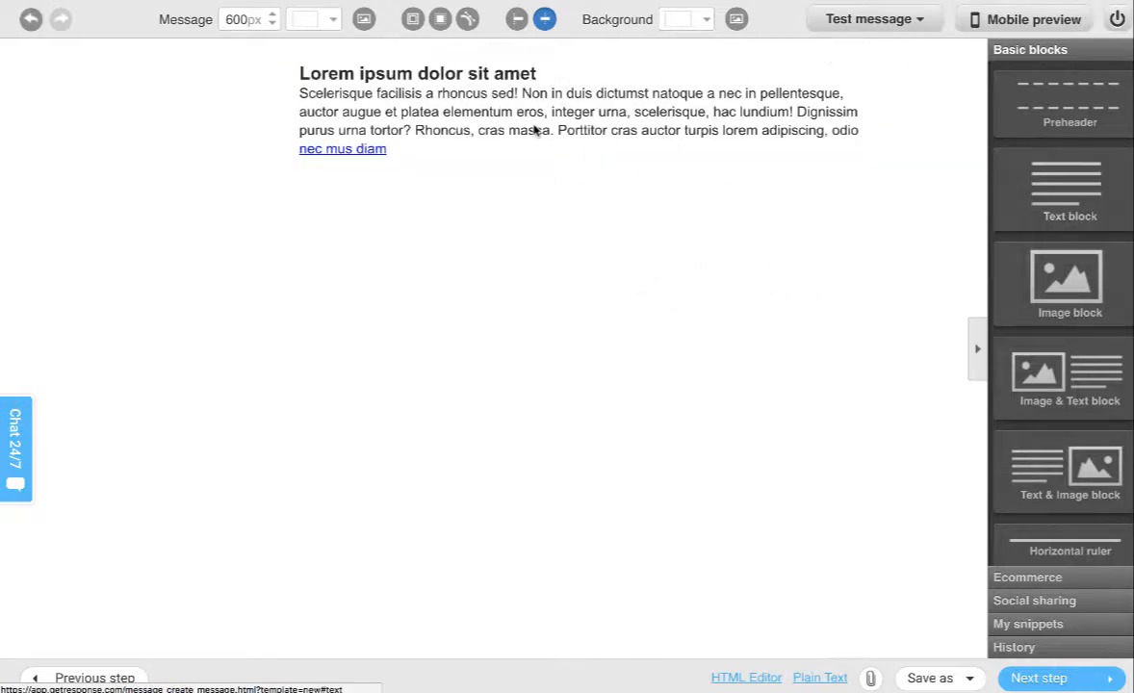
Step: Remove the bold formatting from all placeholder text in the new text block
{"action": "left_click", "coordinate": [405, 149]}
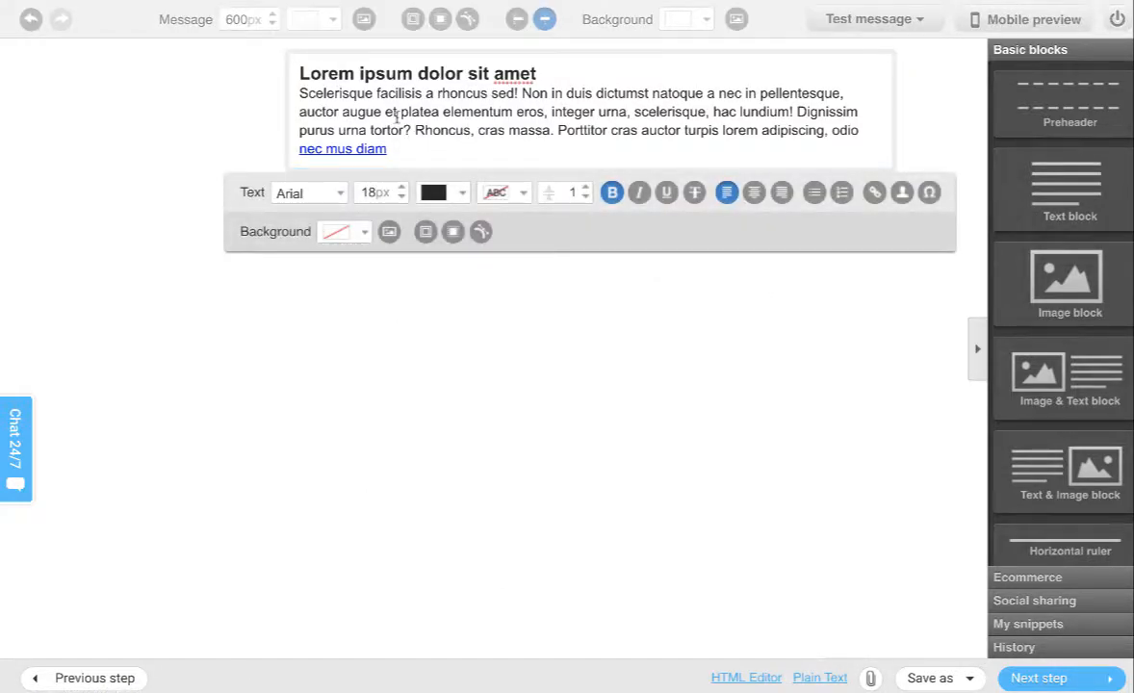
{"action": "left_click_drag", "start_coordinate": [405, 149], "coordinate": [350, 74]}
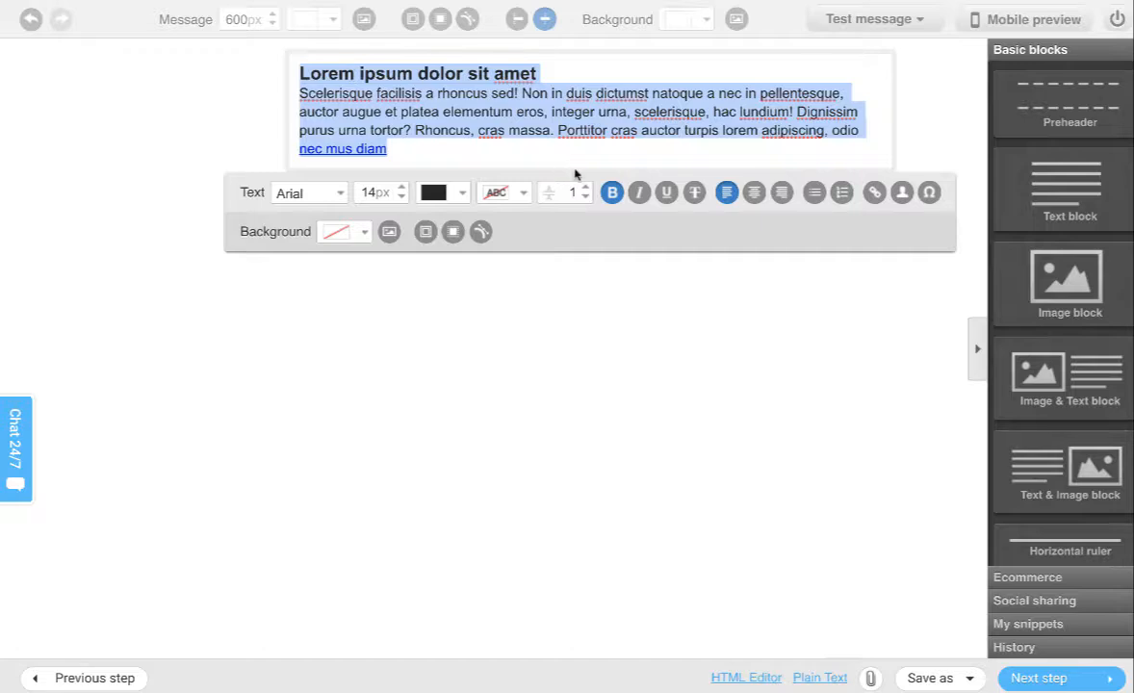
{"action": "key", "text": "ctrl+b"}
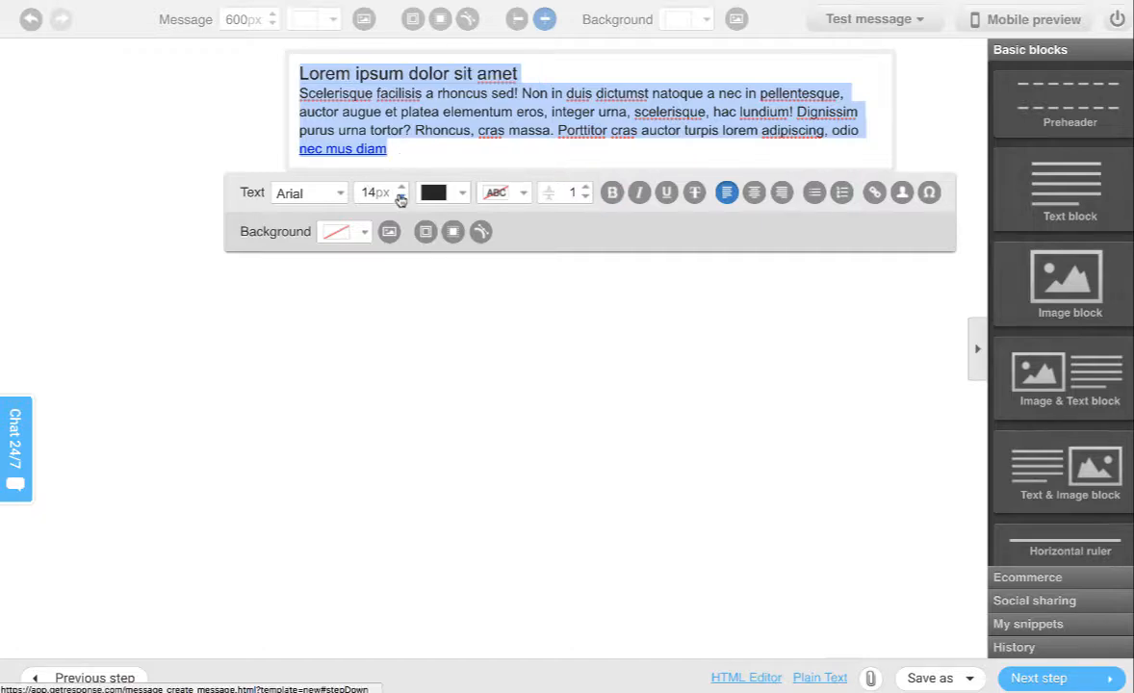
{"action": "left_click", "coordinate": [403, 155]}
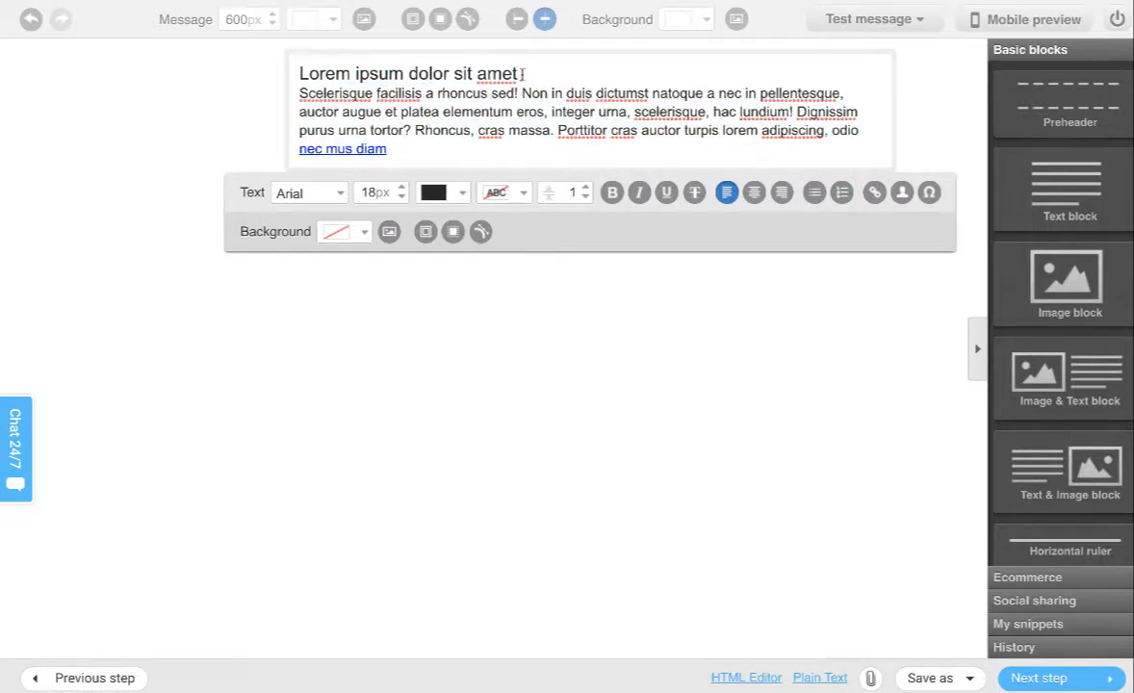
{"action": "left_click_drag", "start_coordinate": [523, 74], "coordinate": [261, 78]}
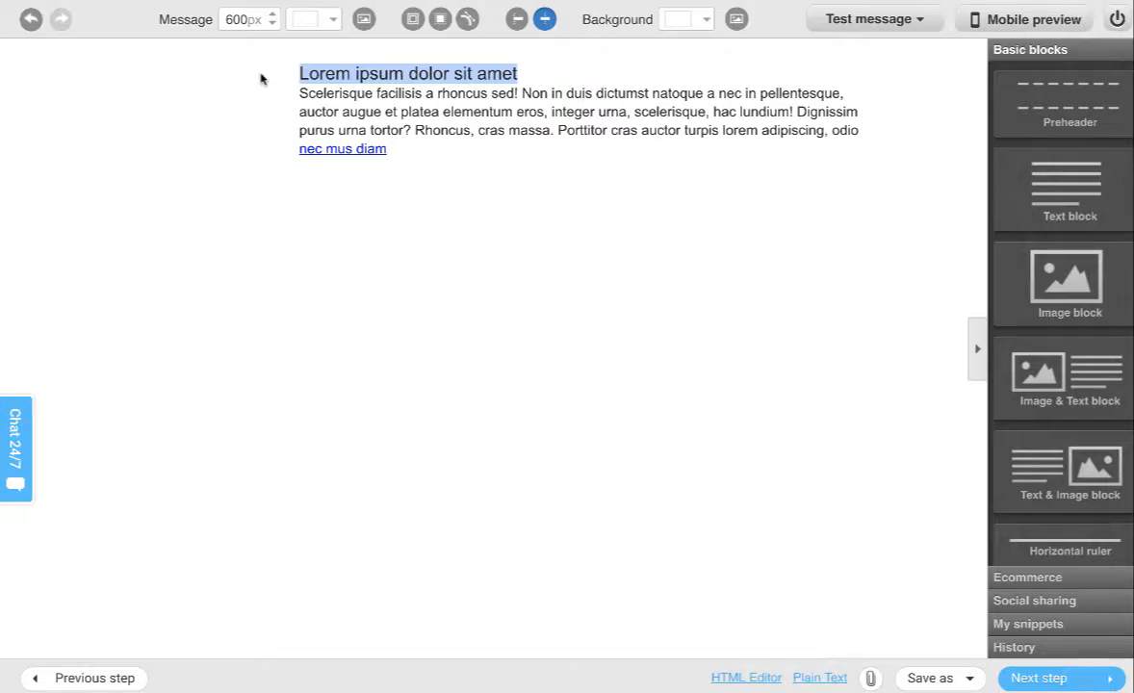
{"action": "left_click", "coordinate": [407, 141]}
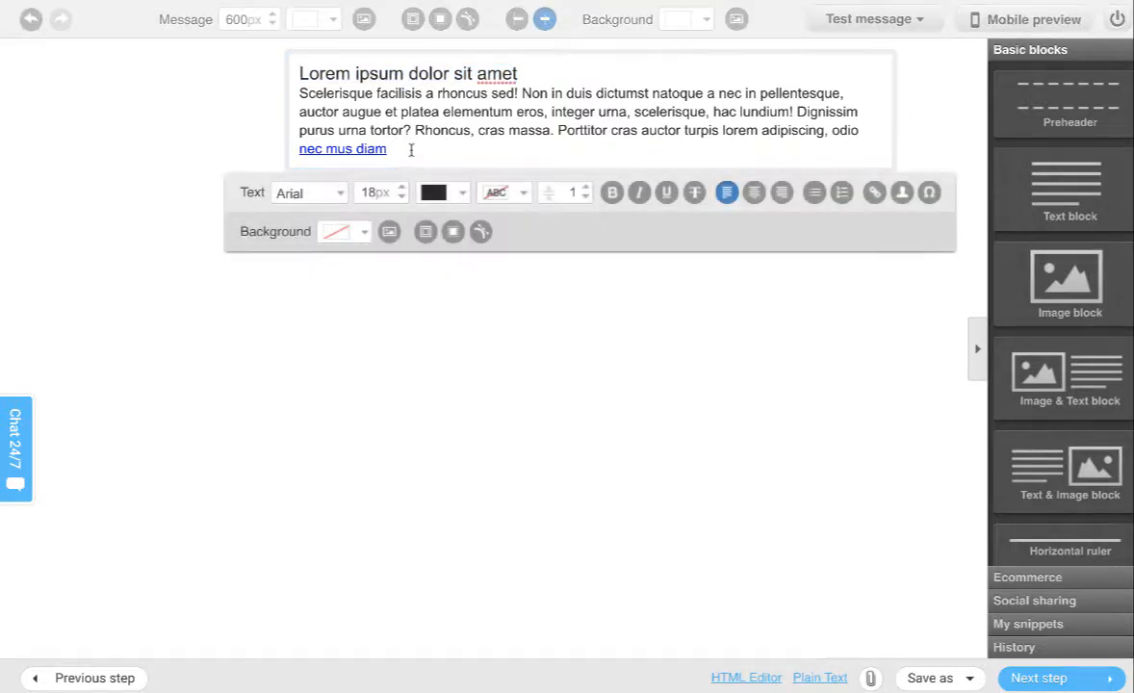
{"action": "left_click_drag", "start_coordinate": [331, 126], "coordinate": [266, 72]}
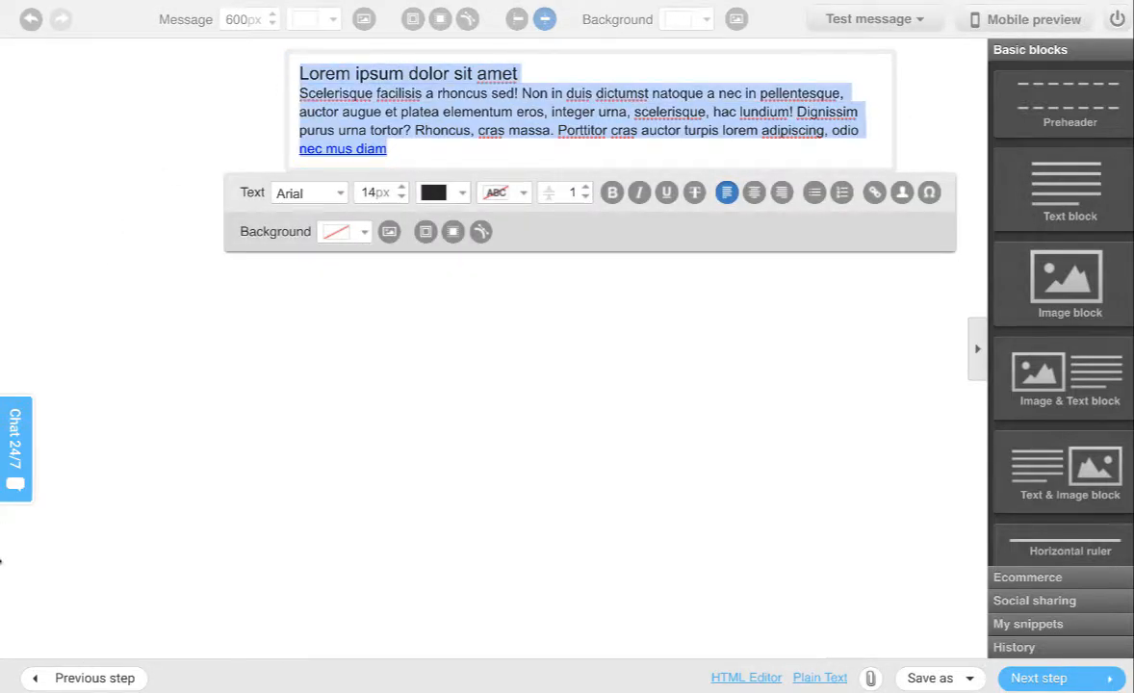
Step: Switch to the Untitled 5 document and copy the first email's body, from "This definitely has turned me on..." to "Go here and take a look at it now..."
{"action": "key", "text": "super+Tab"}
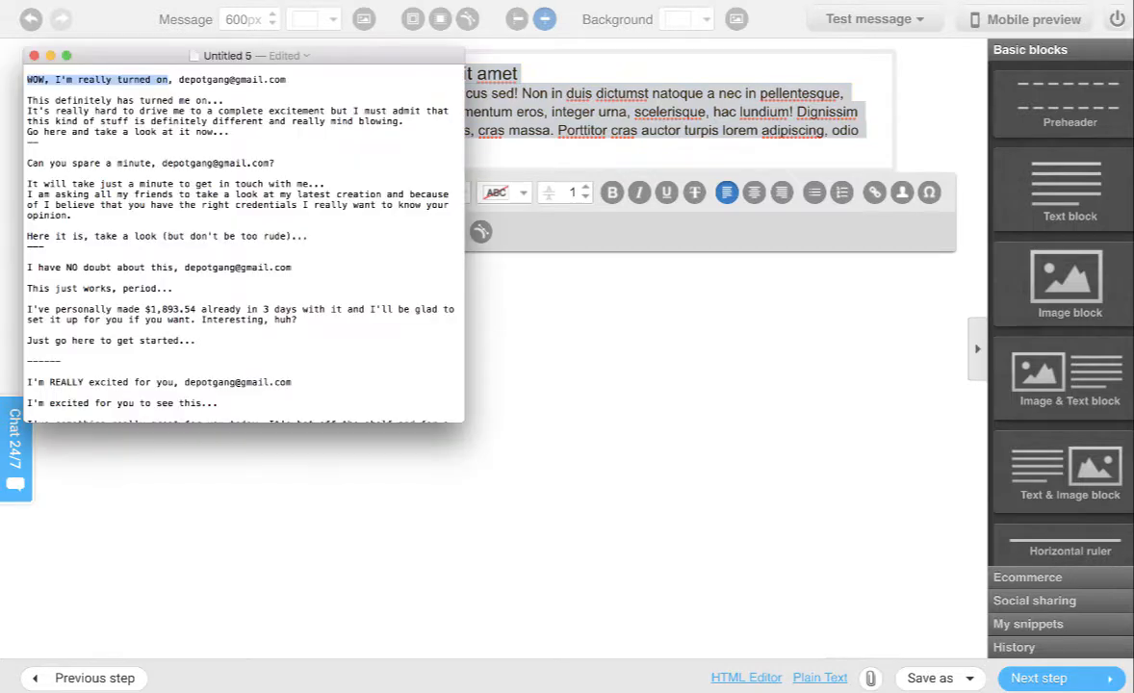
{"action": "left_click", "coordinate": [59, 97]}
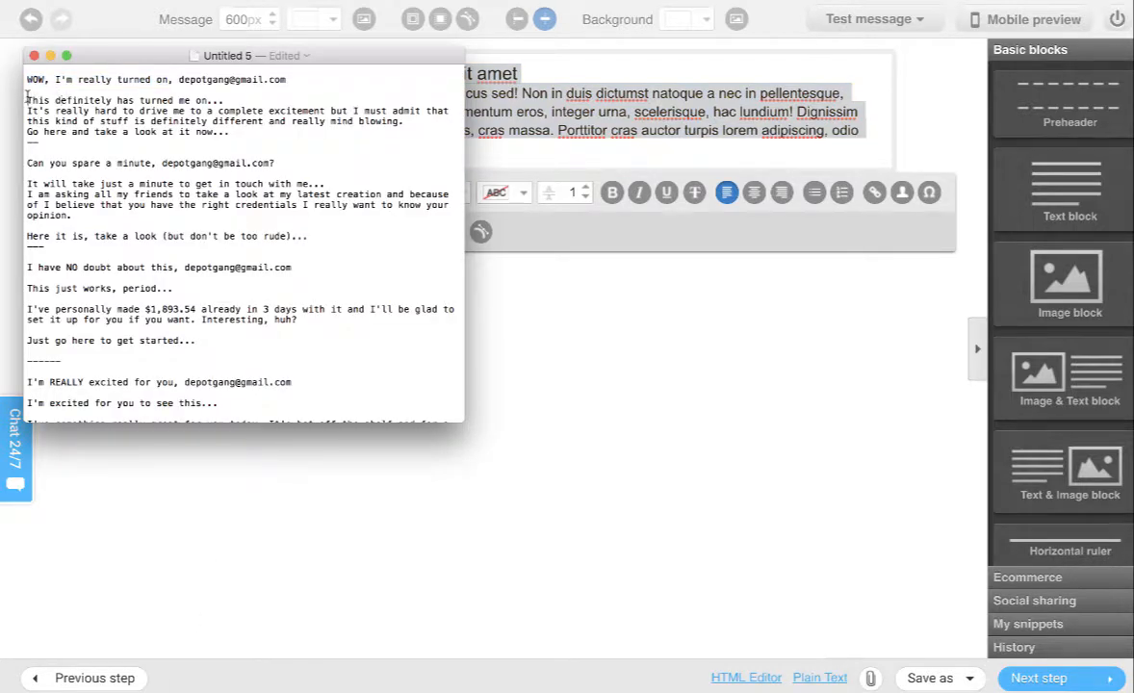
{"action": "left_click_drag", "start_coordinate": [27, 97], "coordinate": [264, 128]}
{"action": "key", "text": "super+c"}
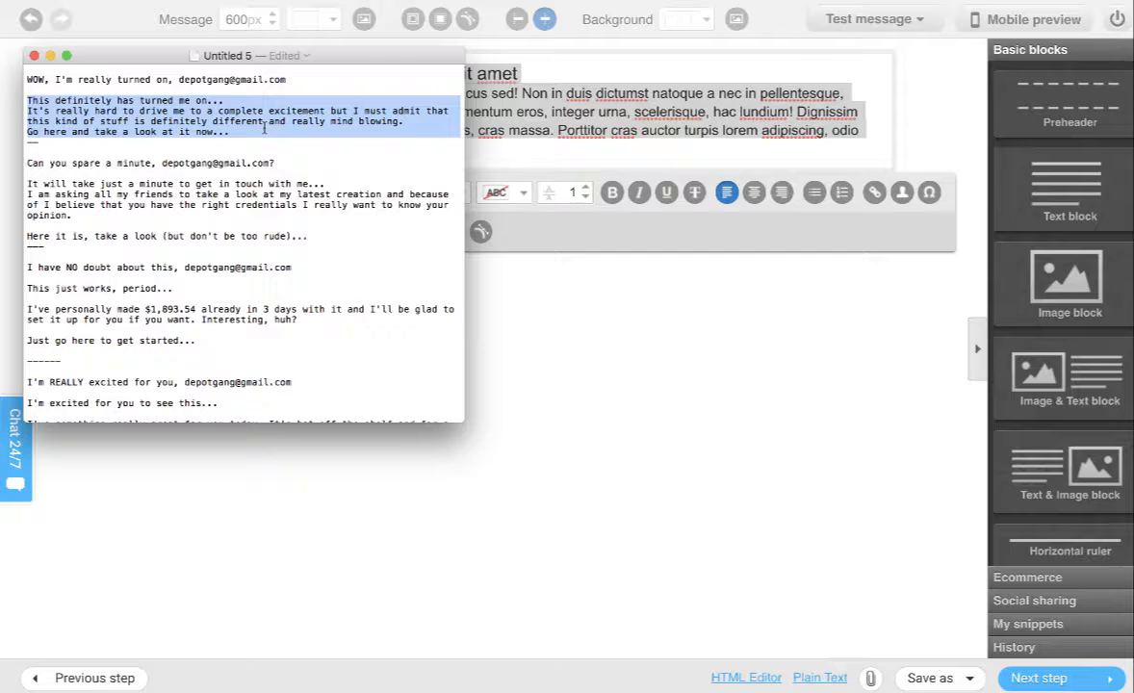
{"action": "scroll", "coordinate": [263, 128], "scroll_direction": "down", "scroll_amount": 5}
Step: Back in the GetResponse email editor, replace all the text block's placeholder text with the copied email body
{"action": "left_click", "coordinate": [530, 98]}
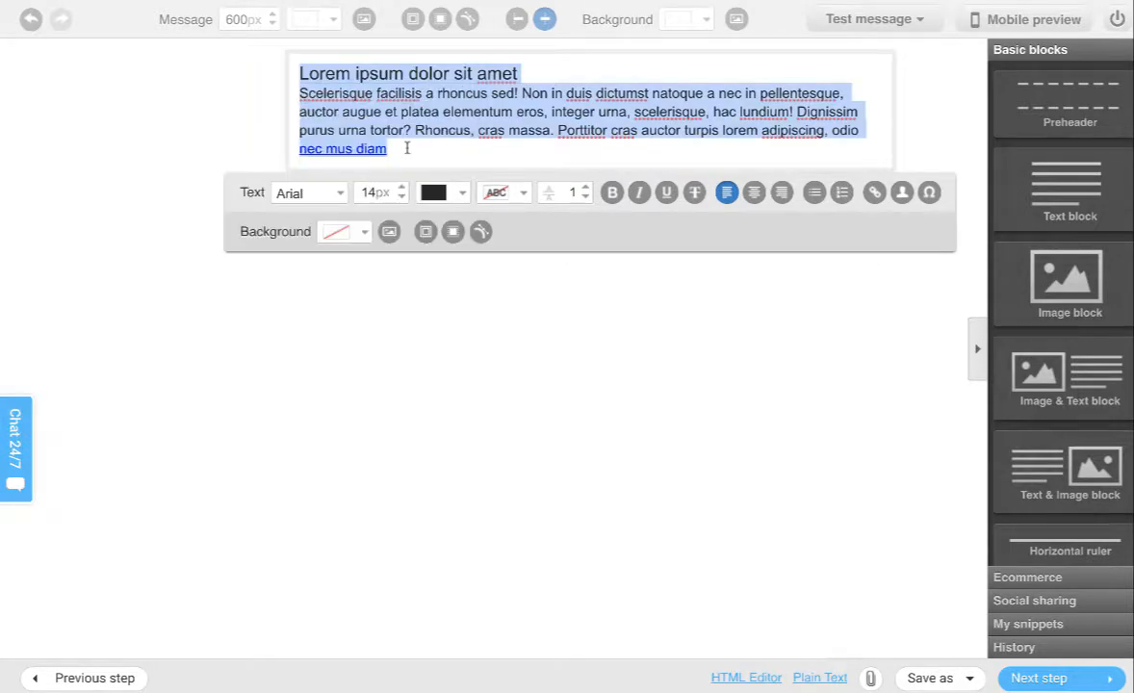
{"action": "left_click_drag", "start_coordinate": [407, 148], "coordinate": [269, 74]}
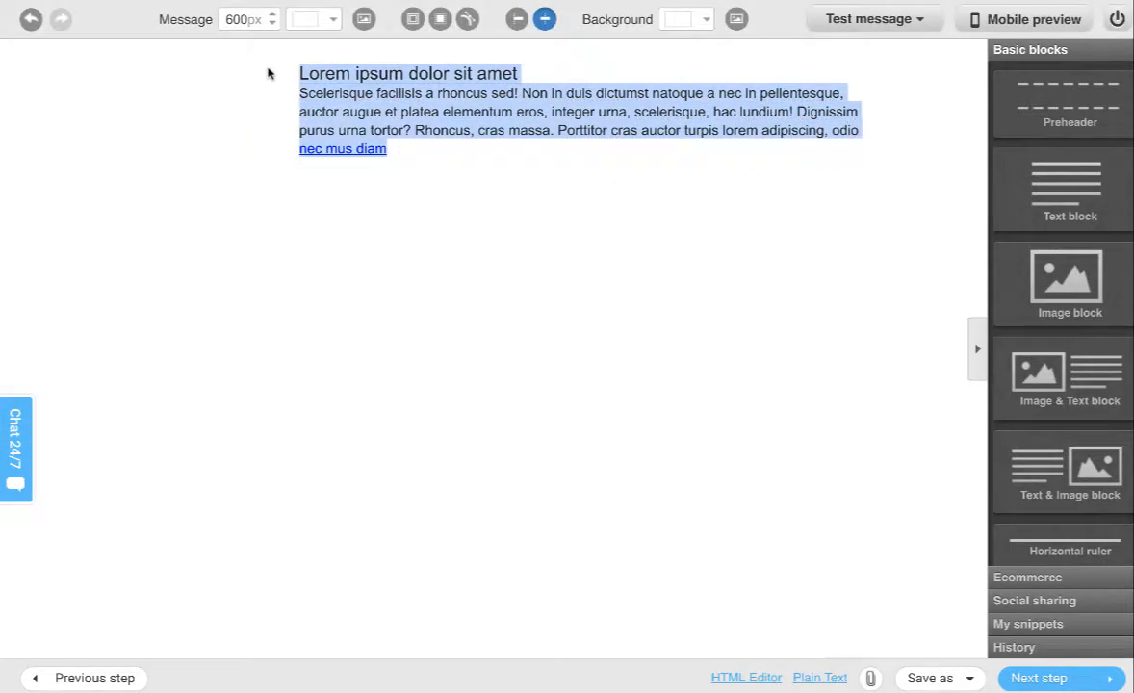
{"action": "left_click", "coordinate": [390, 109]}
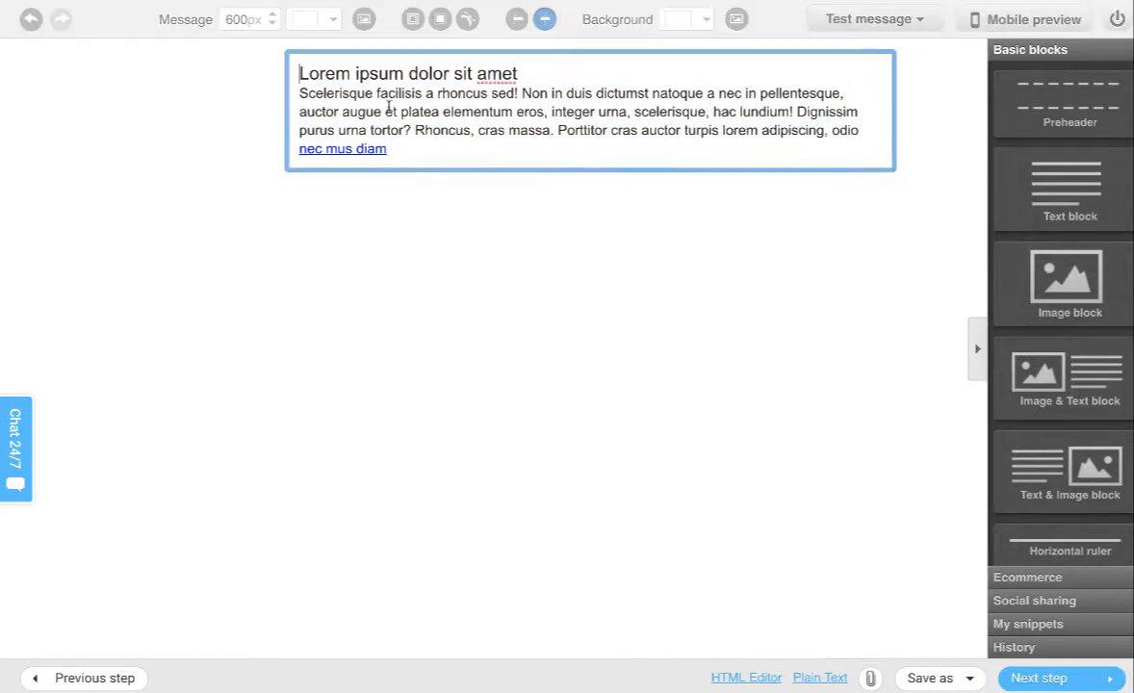
{"action": "left_click_drag", "start_coordinate": [410, 148], "coordinate": [288, 72]}
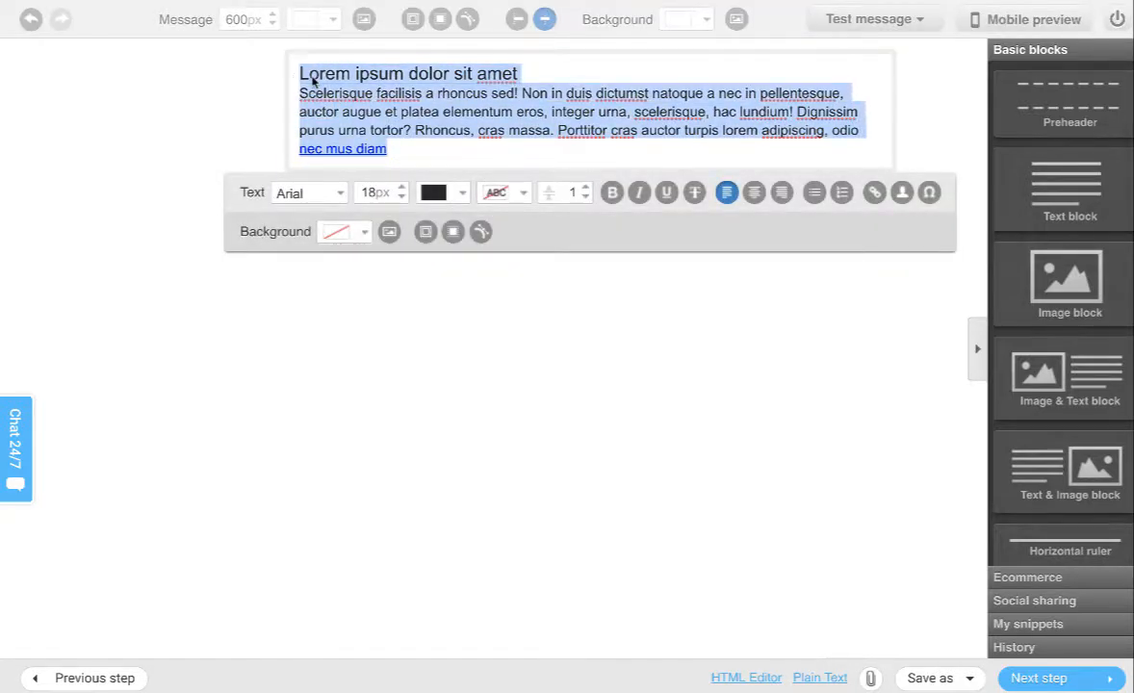
{"action": "right_click", "coordinate": [313, 83]}
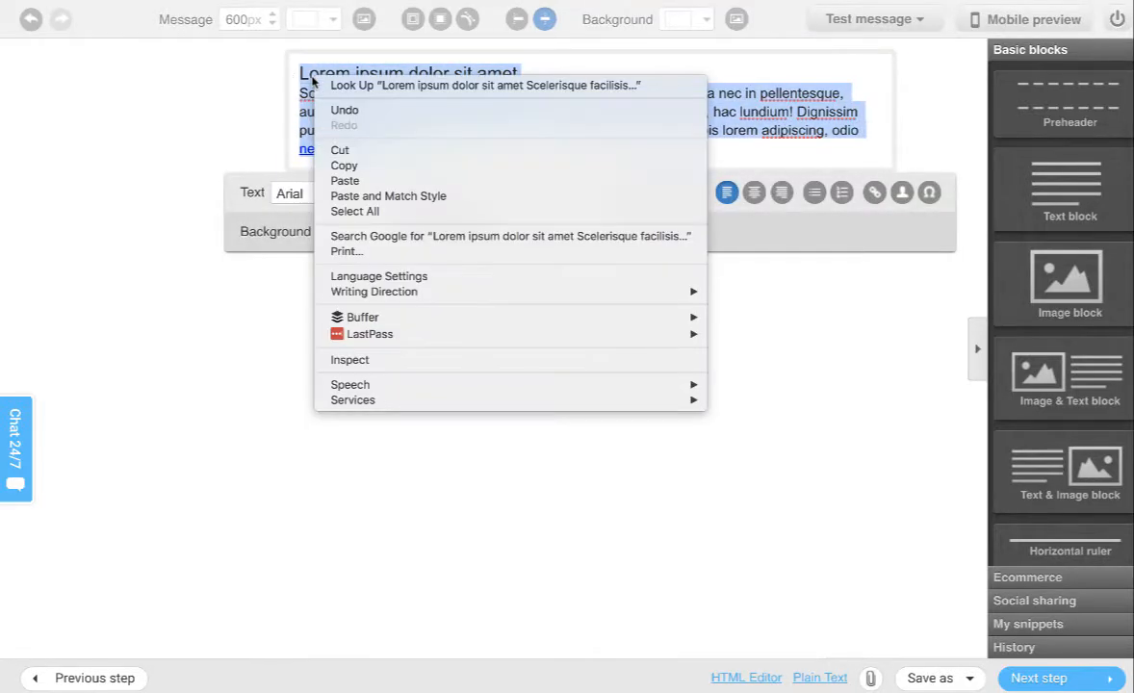
{"action": "left_click", "coordinate": [356, 183]}
Step: Insert a blank line after the opening sentence and before "Go here and take a look at it now...", and two new lines after it
{"action": "left_click", "coordinate": [546, 73]}
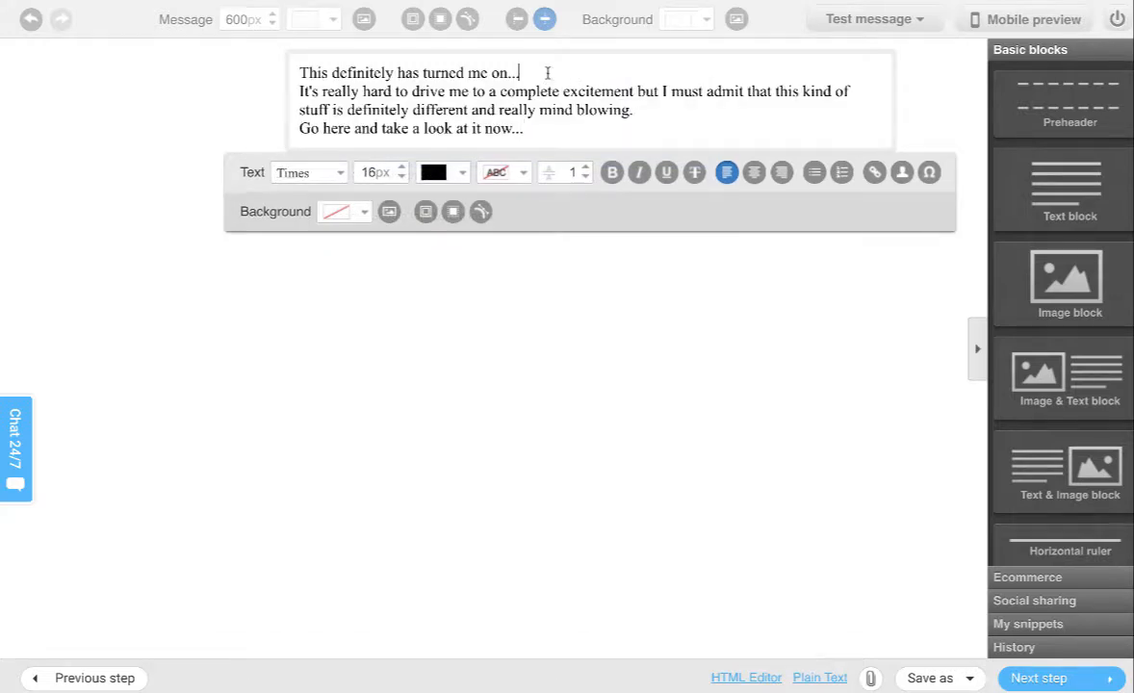
{"action": "key", "text": "Return"}
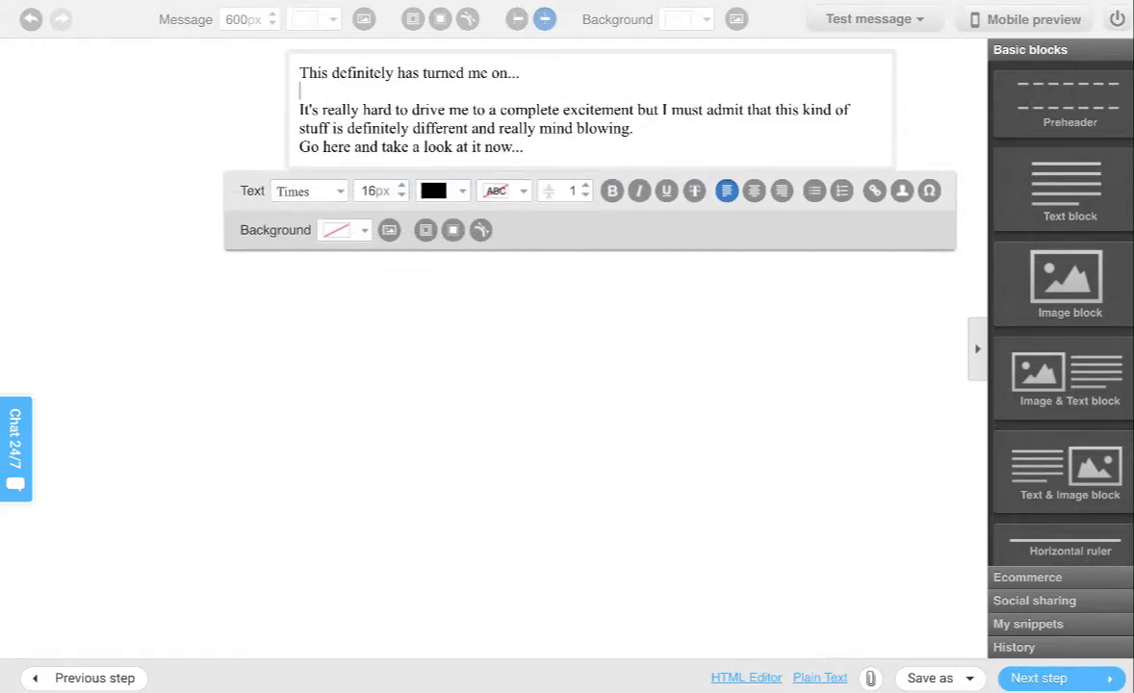
{"action": "left_click", "coordinate": [570, 147]}
{"action": "key", "text": "Return"}
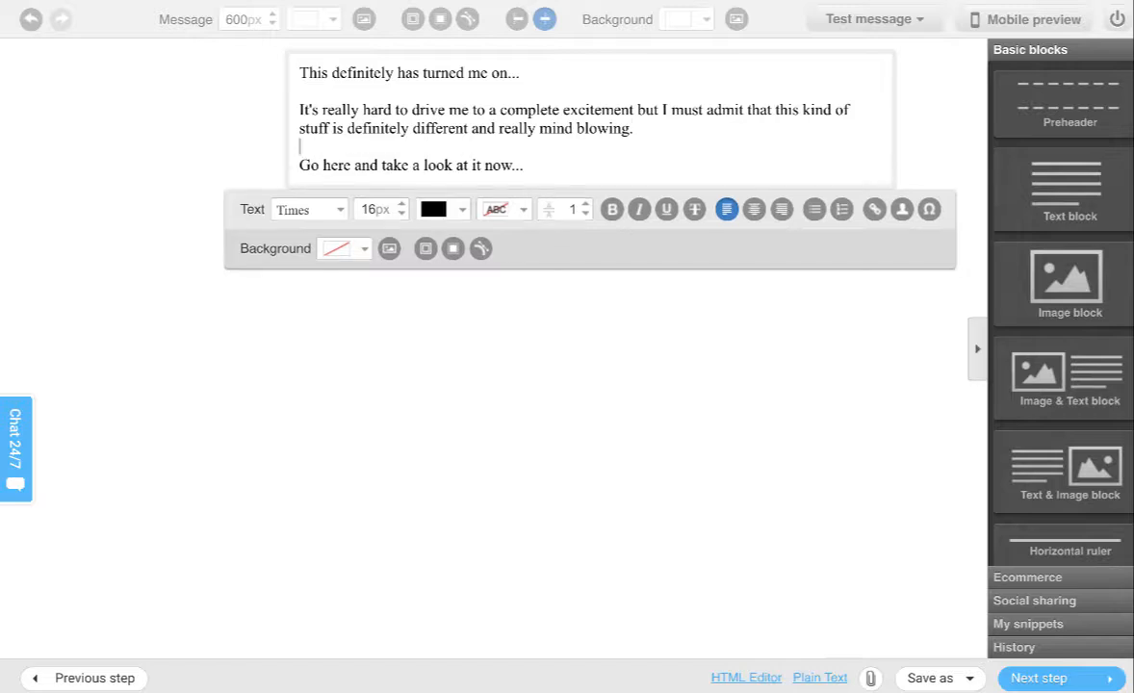
{"action": "left_click", "coordinate": [534, 163]}
{"action": "key", "text": "Return"}
{"action": "key", "text": "Return"}
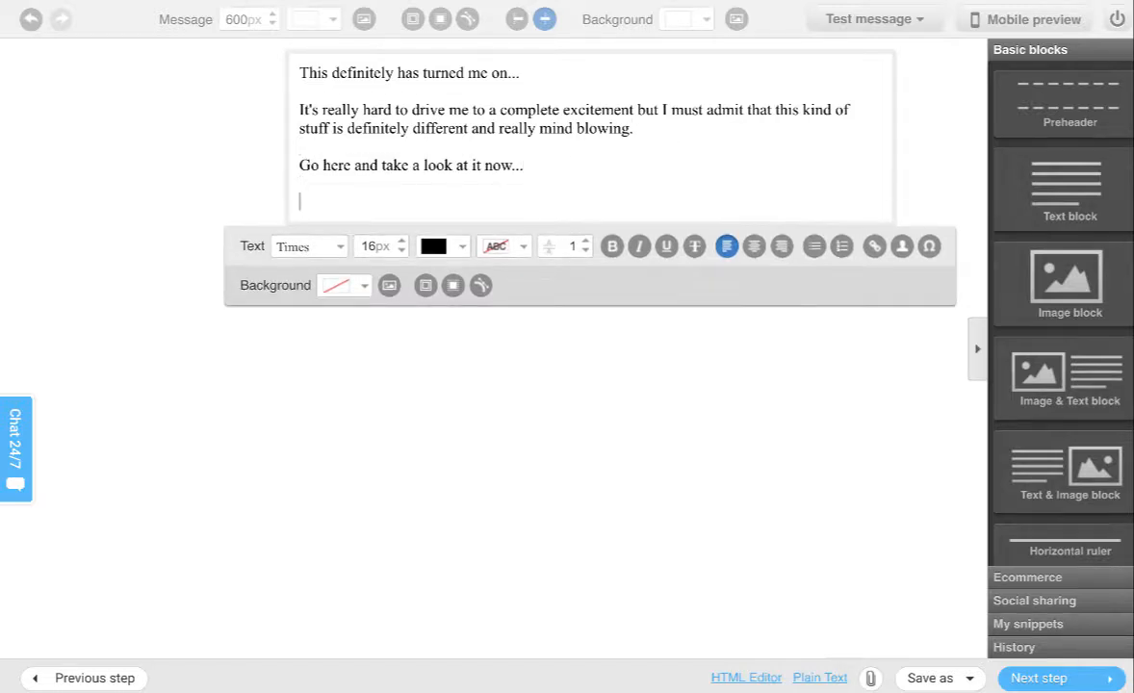
Step: Sign off the email with the sender's first name and add a "Hi [[firstname]]" greeting line above the body
{"action": "type", "text": "Bill"}
{"action": "left_click", "coordinate": [299, 73]}
{"action": "key", "text": "Return"}
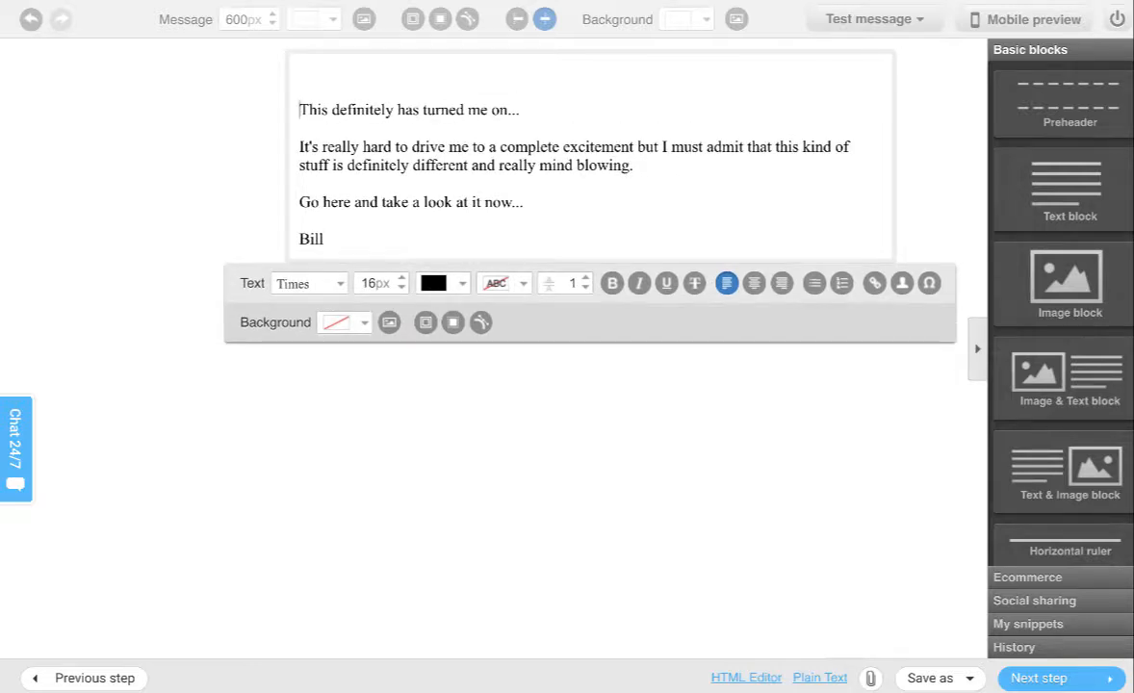
{"action": "type", "text": "Hi"}
{"action": "left_click", "coordinate": [902, 282]}
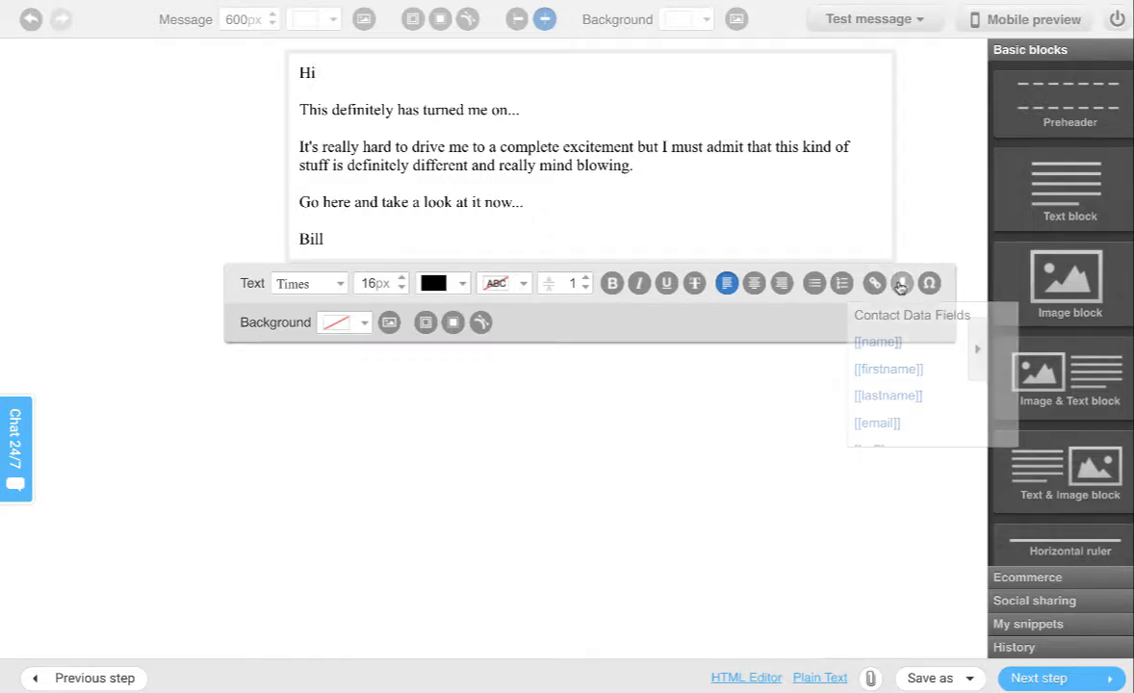
{"action": "left_click", "coordinate": [869, 370]}
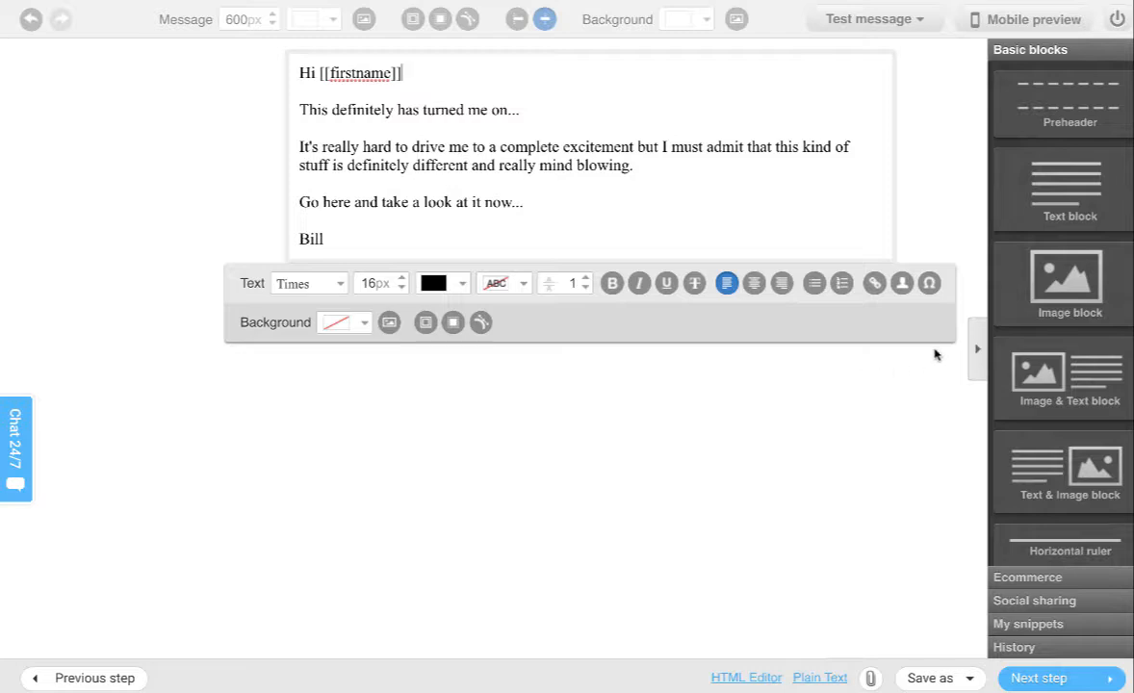
{"action": "left_click_drag", "start_coordinate": [301, 111], "coordinate": [511, 110]}
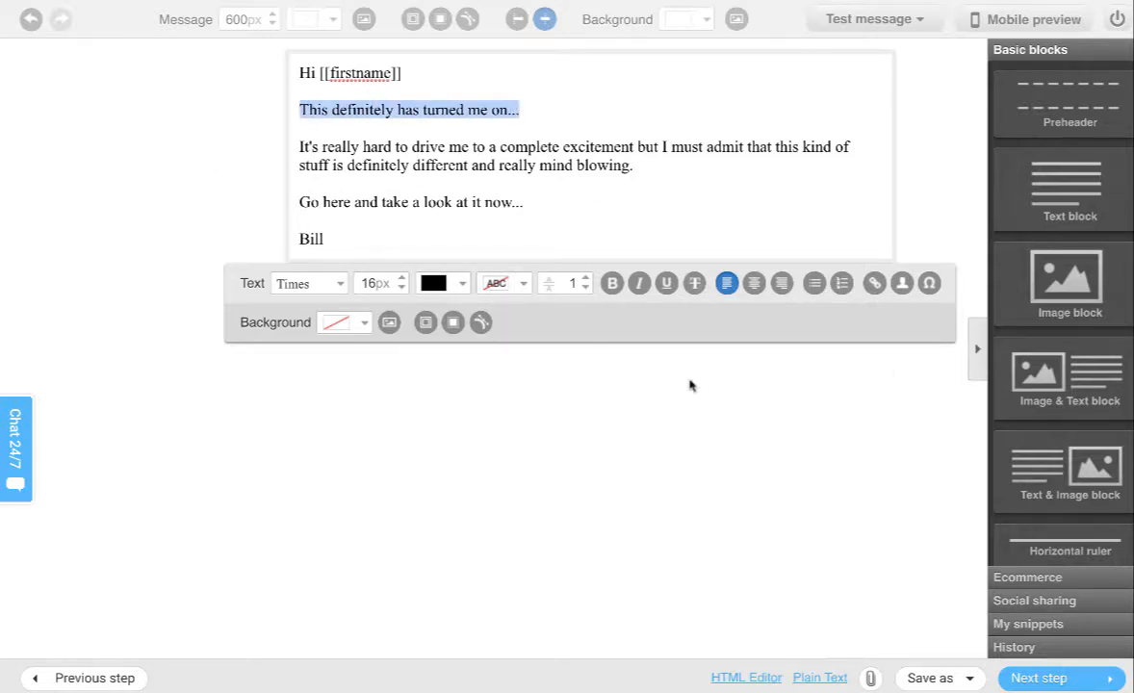
{"action": "left_click", "coordinate": [867, 294]}
{"action": "left_click", "coordinate": [464, 309]}
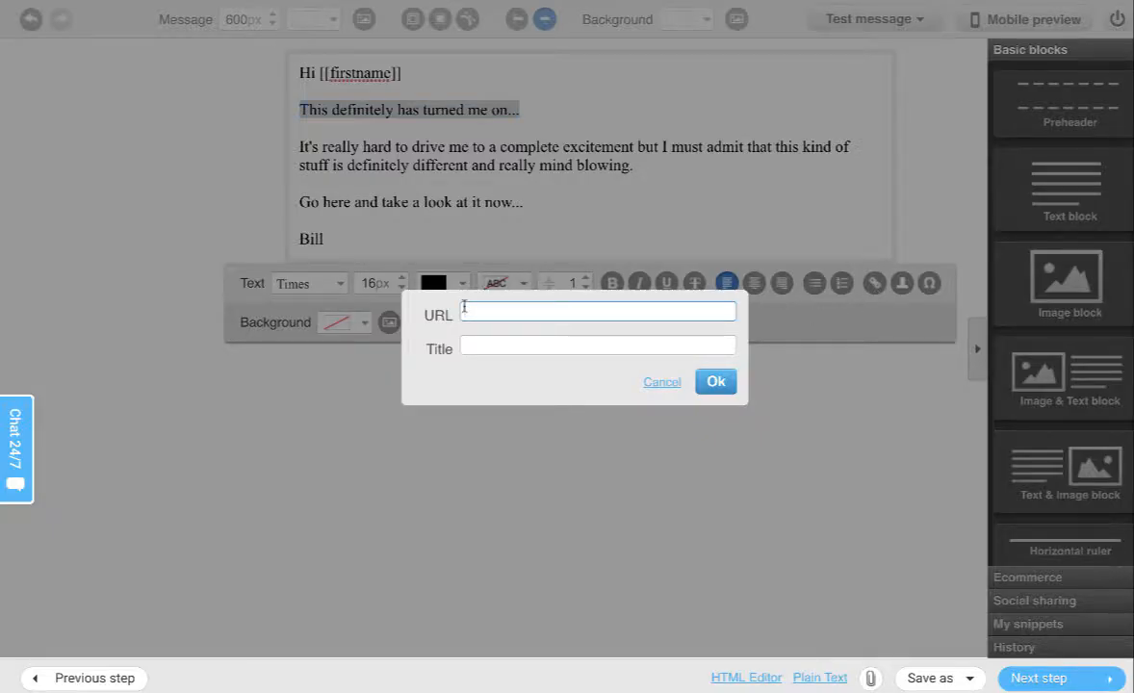
{"action": "type", "text": "http"}
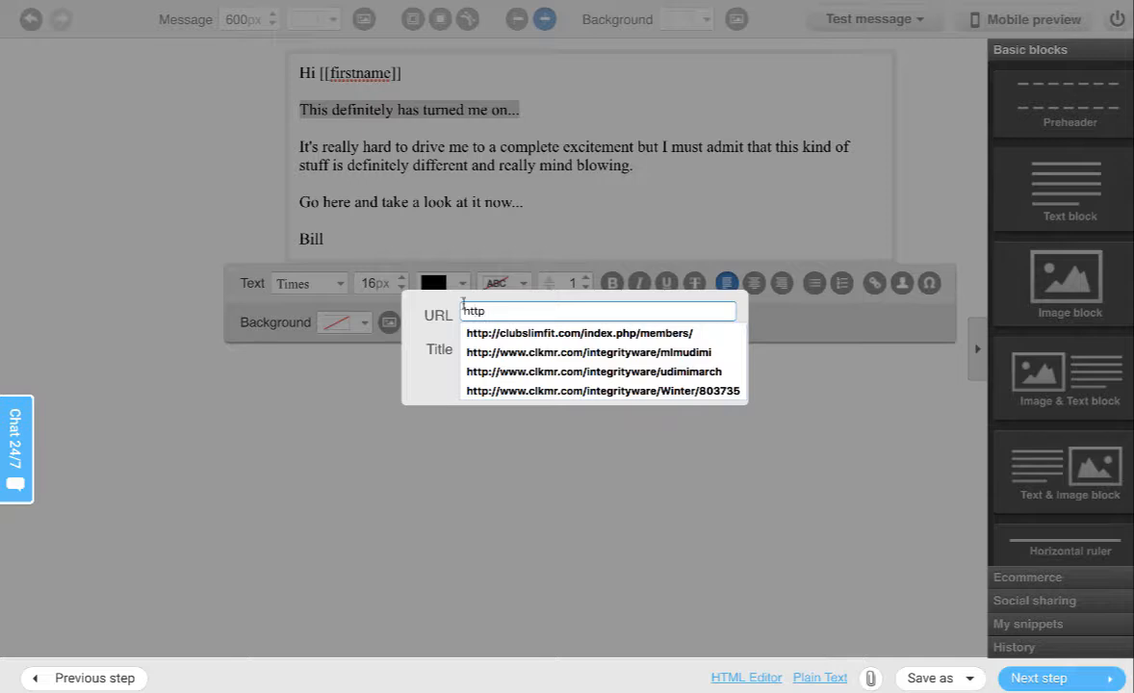
{"action": "left_click", "coordinate": [502, 374]}
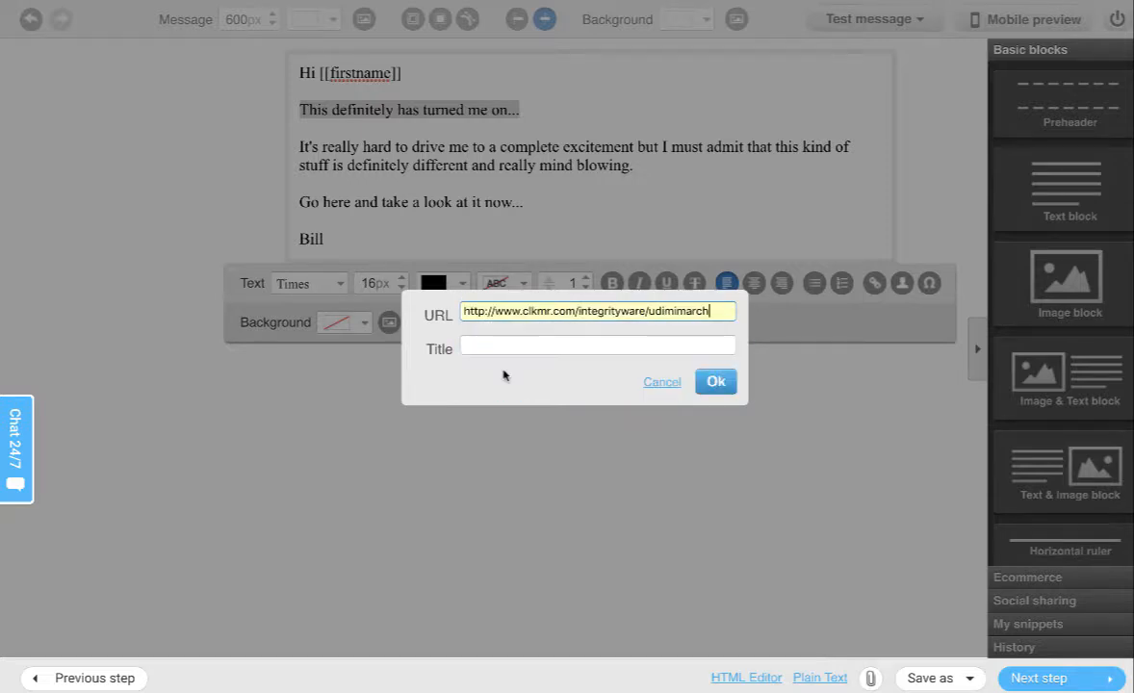
{"action": "left_click", "coordinate": [712, 386]}
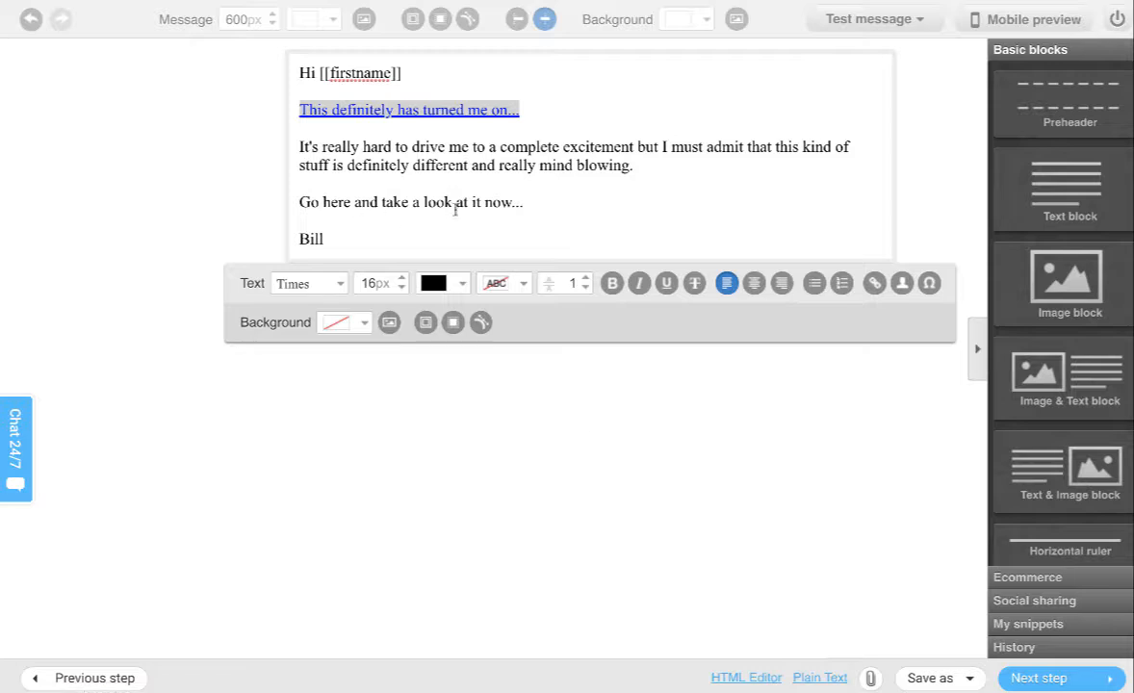
{"action": "left_click_drag", "start_coordinate": [532, 206], "coordinate": [290, 201]}
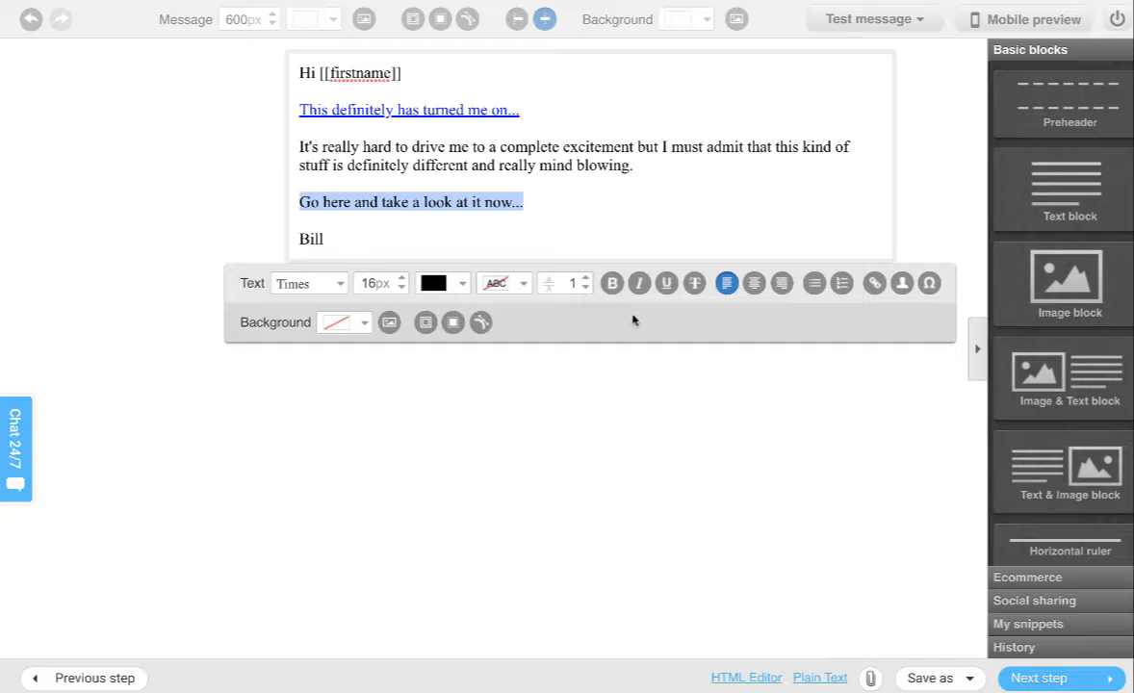
{"action": "left_click", "coordinate": [873, 283]}
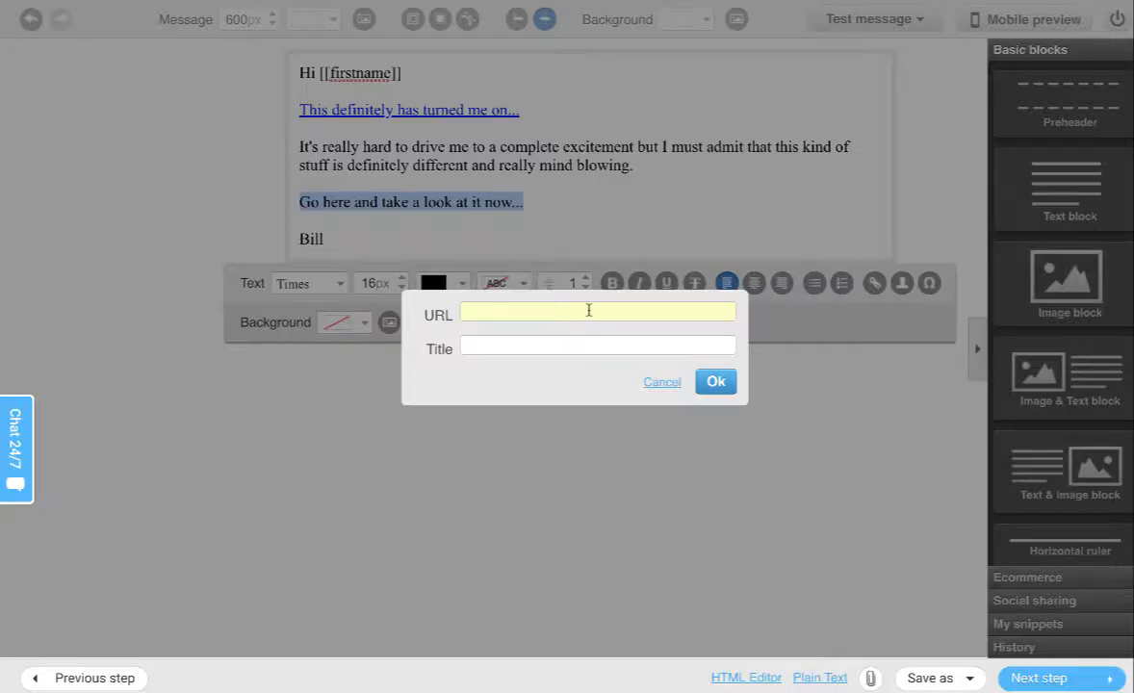
{"action": "left_click", "coordinate": [543, 308]}
{"action": "key", "text": "ctrl+v"}
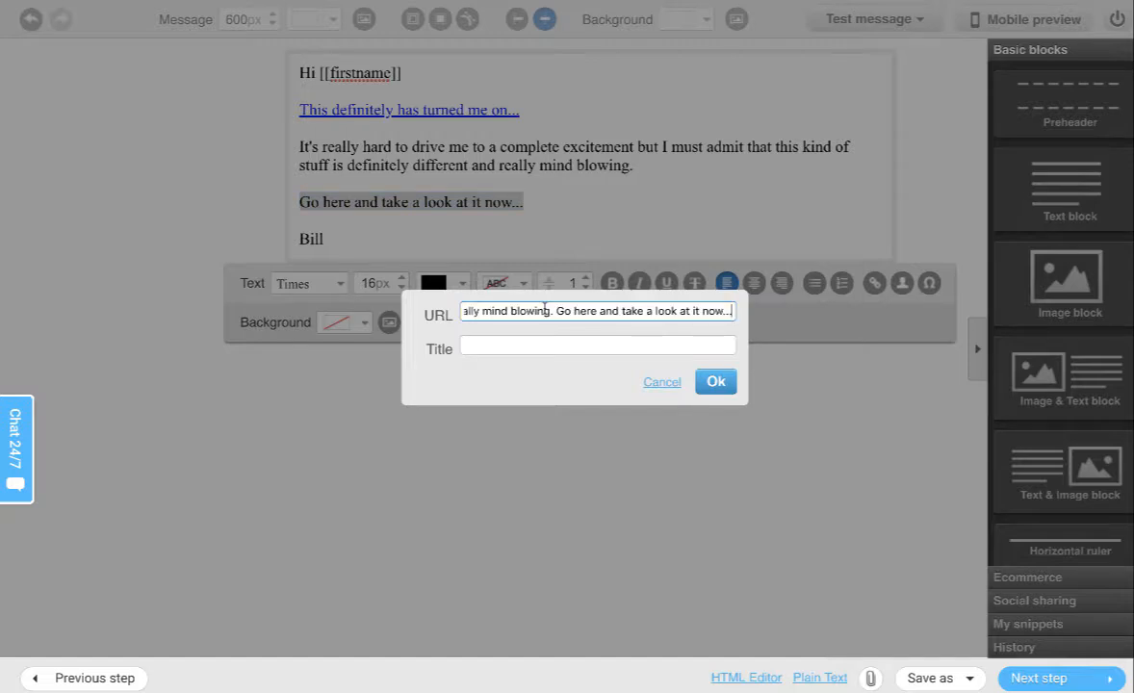
{"action": "key", "text": "ctrl+a"}
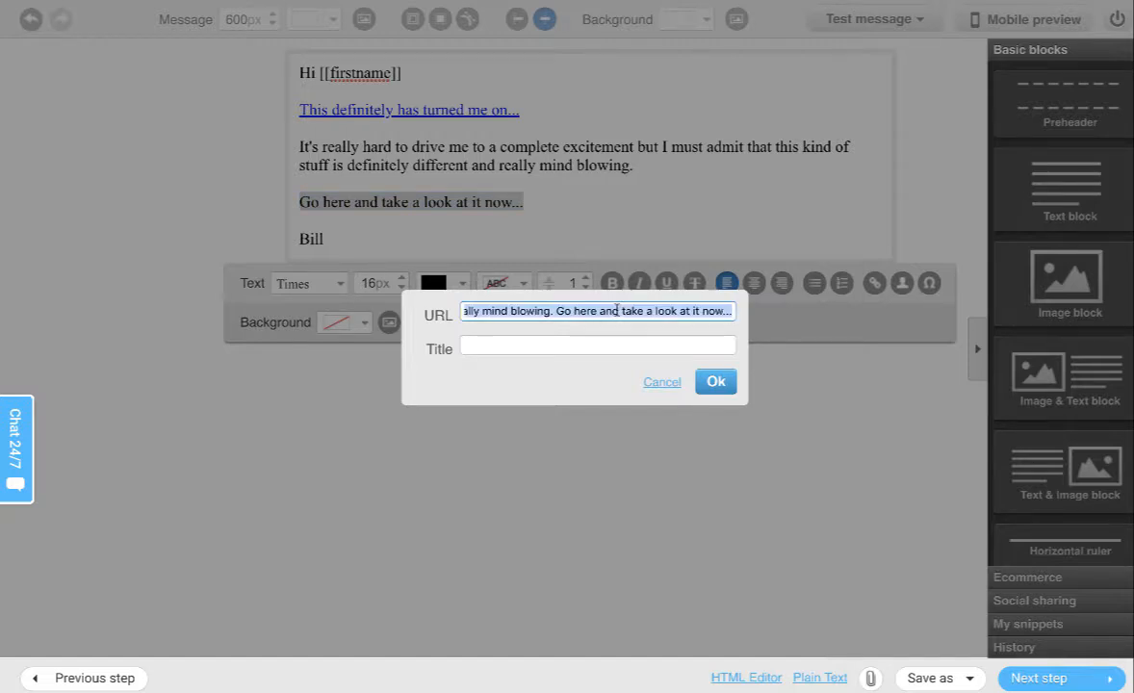
{"action": "key", "text": "BackSpace"}
{"action": "type", "text": "h"}
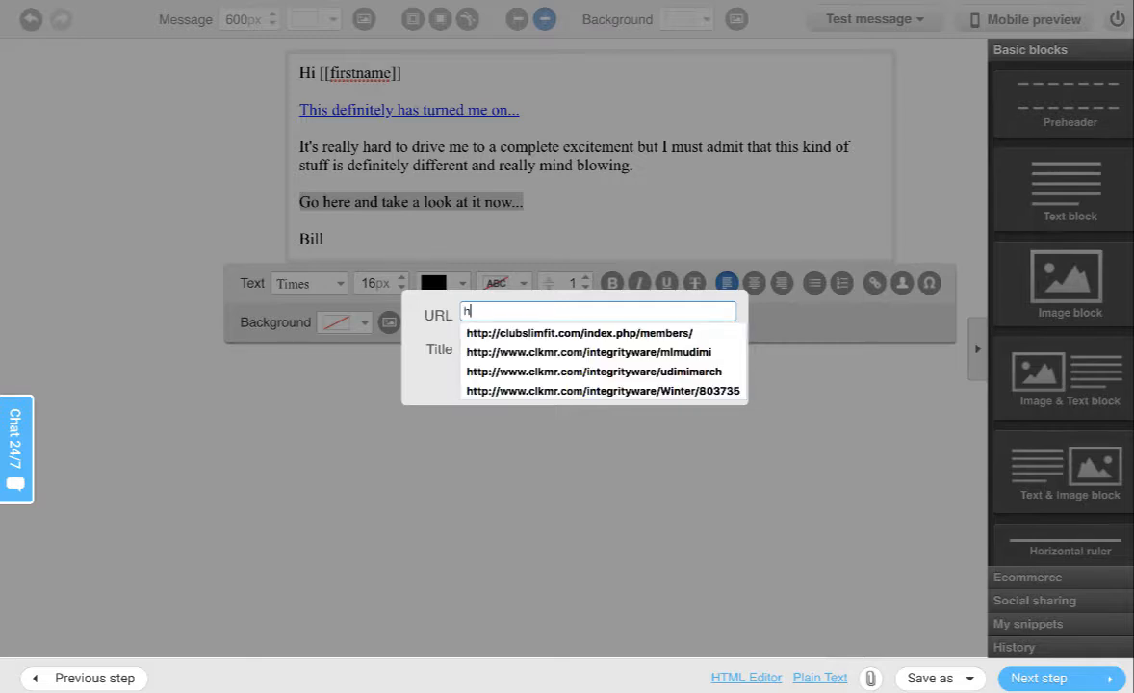
{"action": "left_click", "coordinate": [616, 372]}
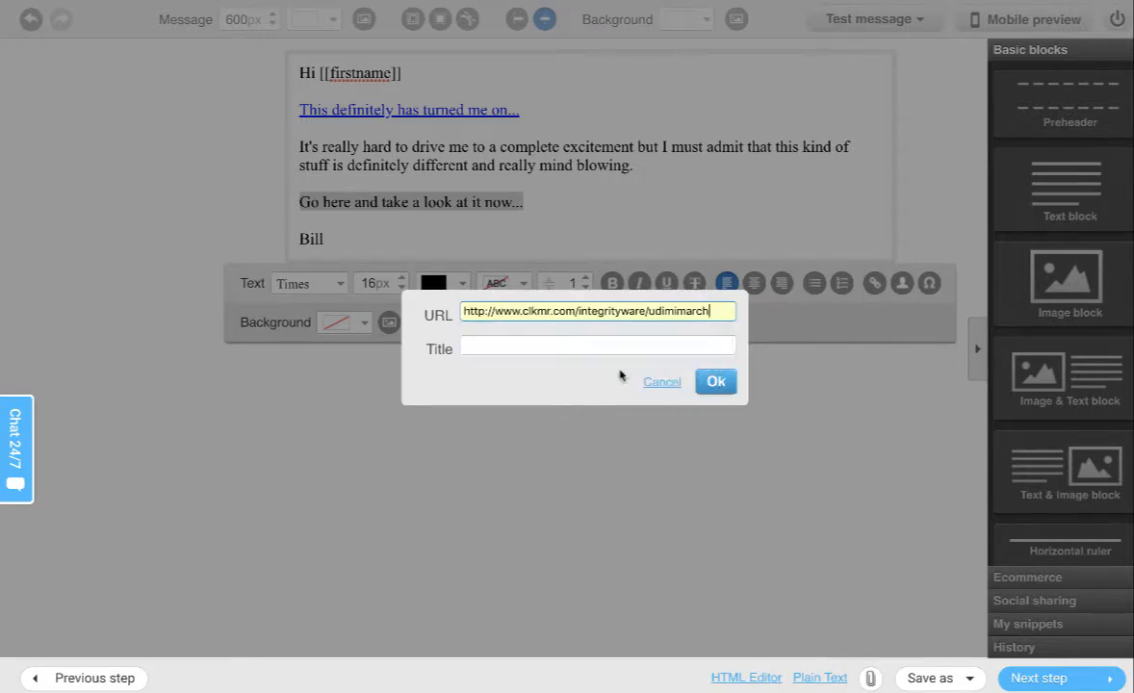
{"action": "left_click", "coordinate": [716, 383]}
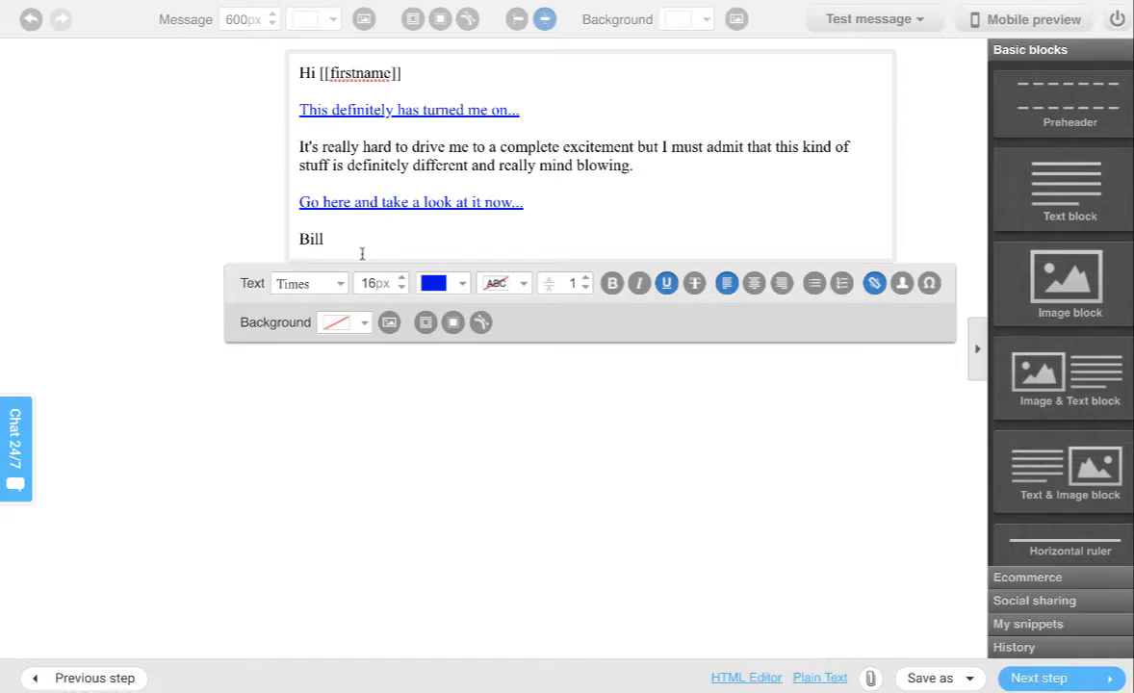
Step: Finish editing the email and look through the list of automation messages
{"action": "left_click", "coordinate": [1045, 678]}
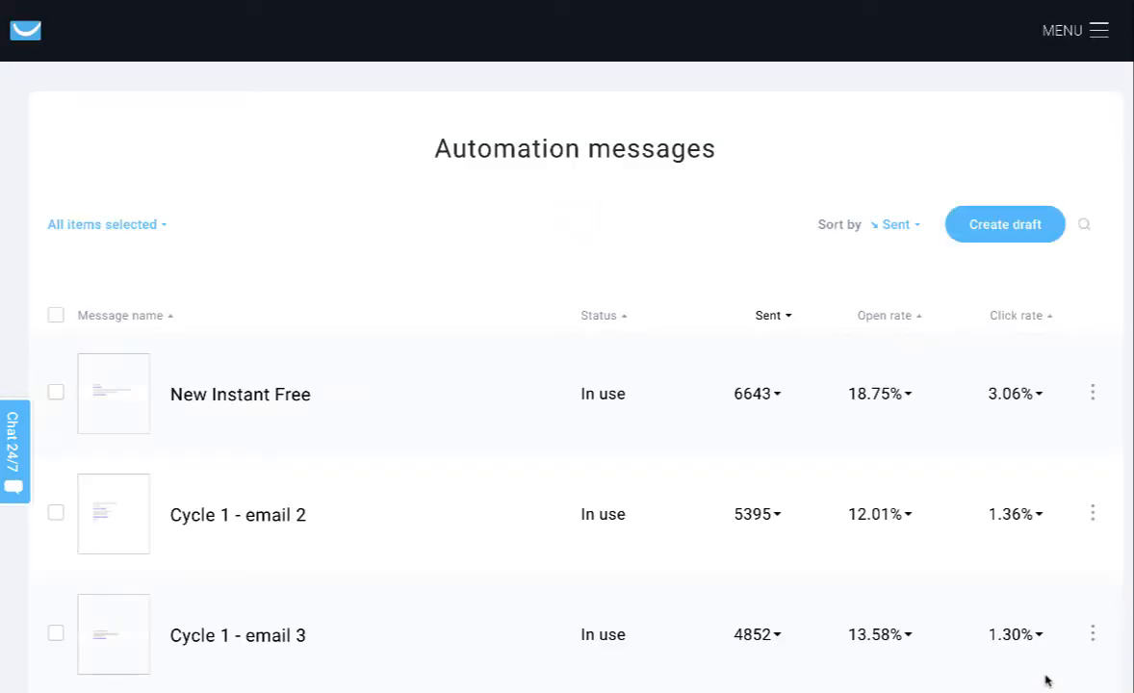
{"action": "scroll", "coordinate": [365, 310], "scroll_direction": "down", "scroll_amount": 6}
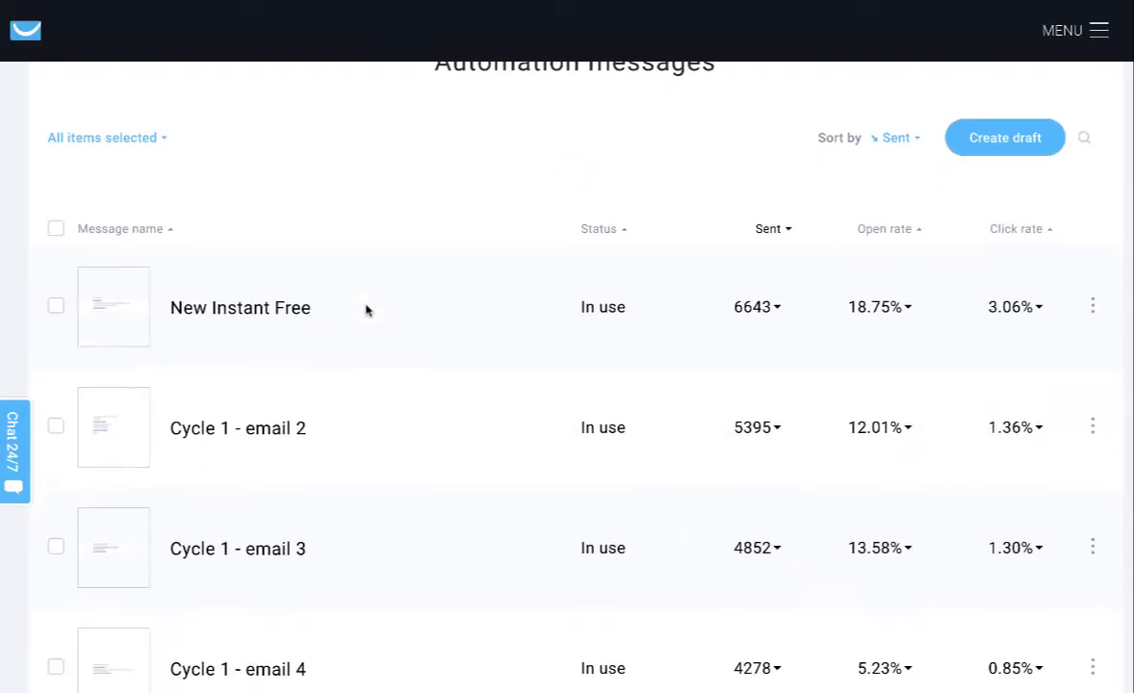
{"action": "scroll", "coordinate": [366, 310], "scroll_direction": "down", "scroll_amount": 5}
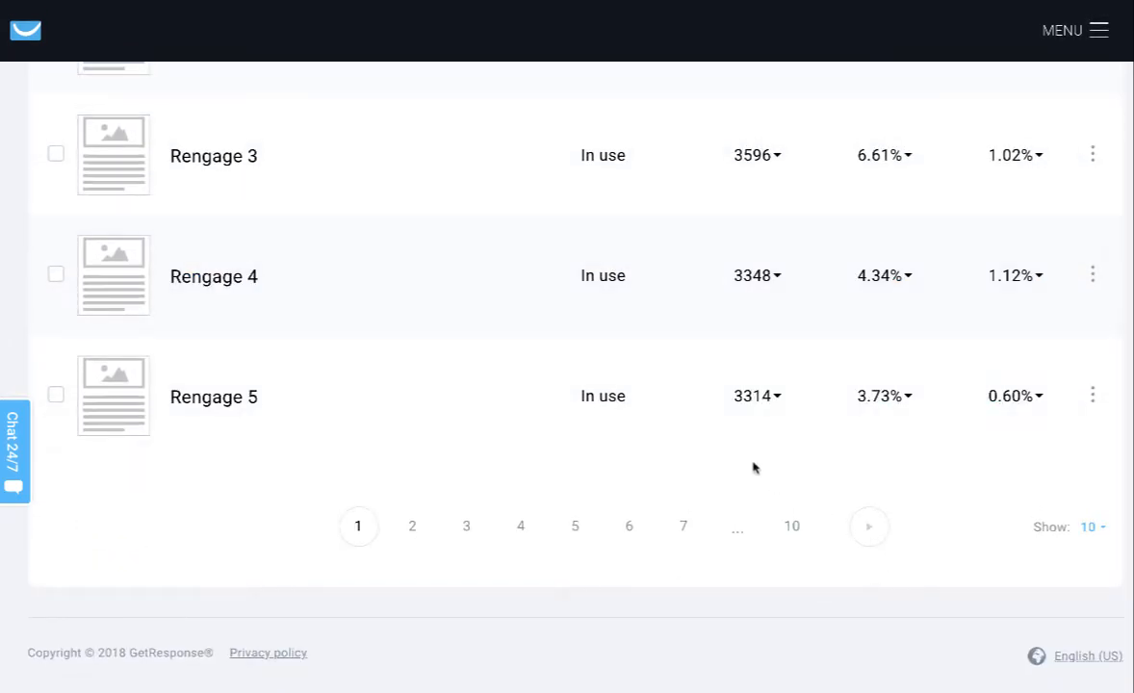
{"action": "scroll", "coordinate": [746, 460], "scroll_direction": "up", "scroll_amount": 11}
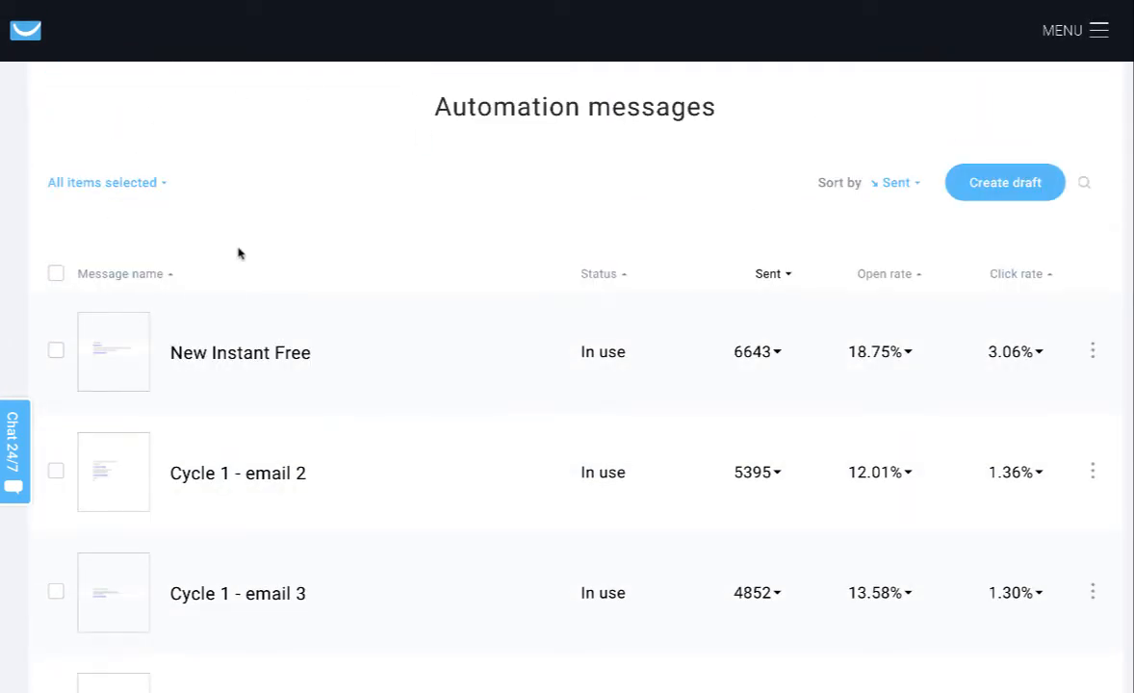
{"action": "scroll", "coordinate": [83, 126], "scroll_direction": "up", "scroll_amount": 1}
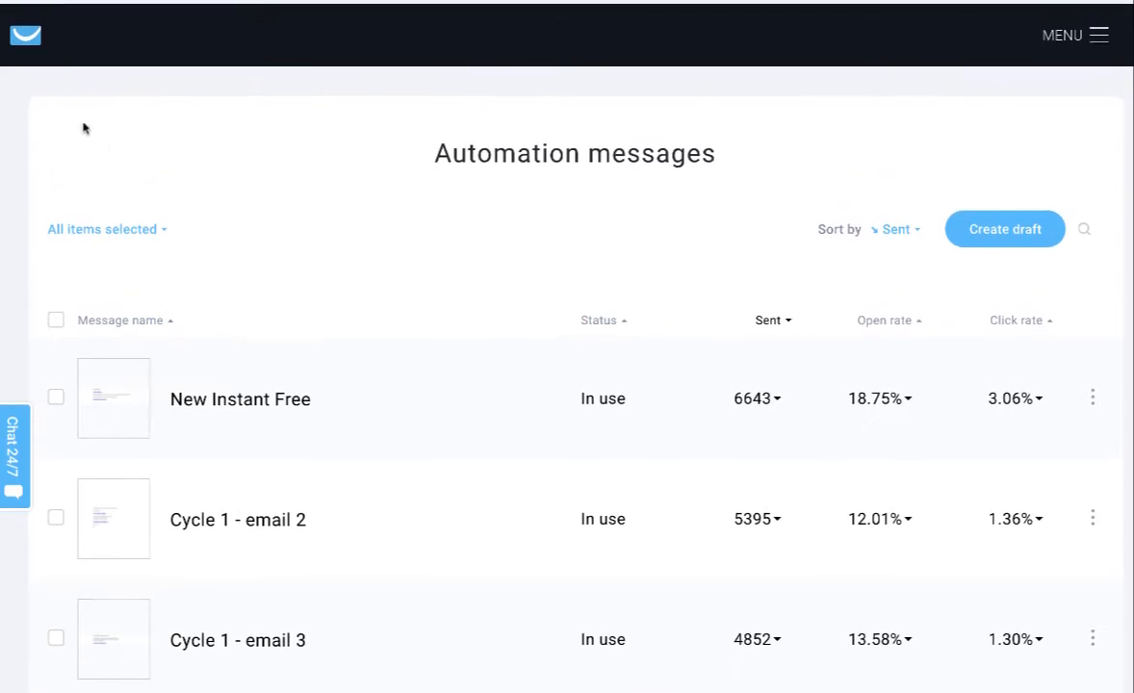
{"action": "left_click", "coordinate": [1102, 35]}
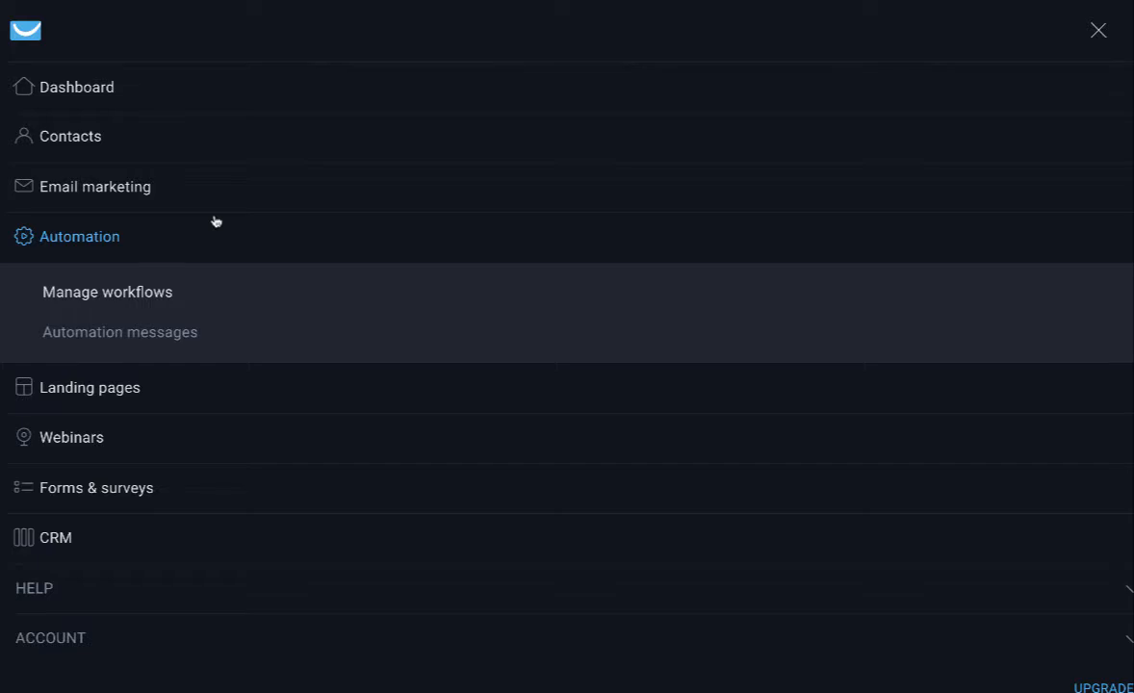
{"action": "left_click", "coordinate": [129, 293]}
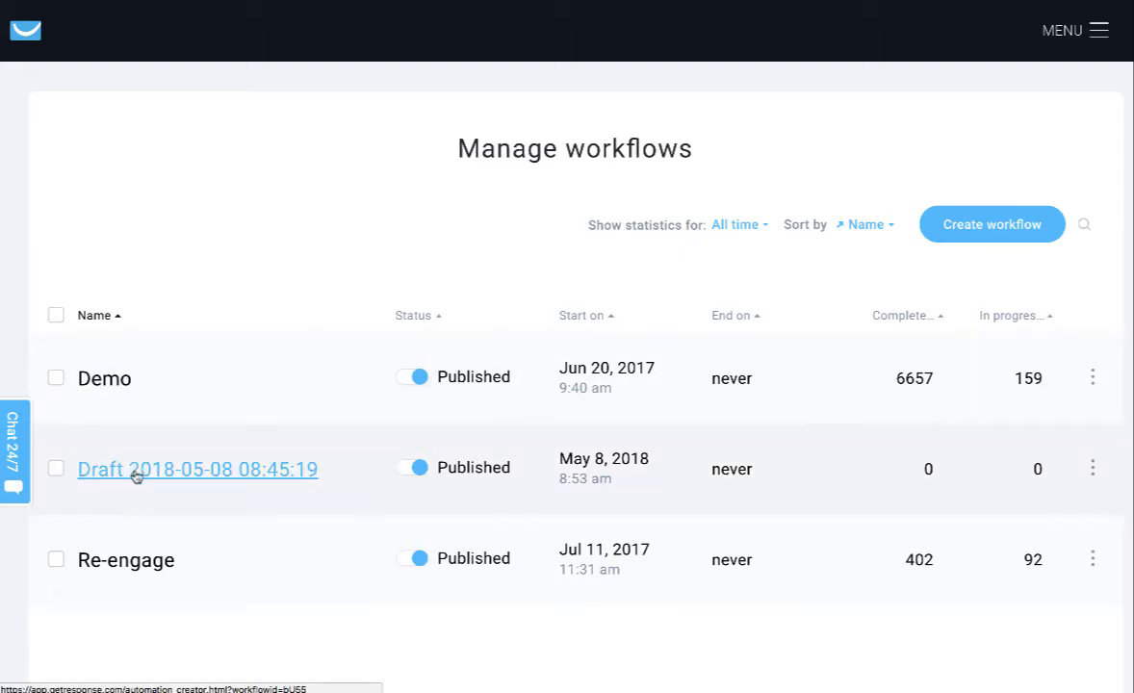
{"action": "left_click", "coordinate": [137, 477]}
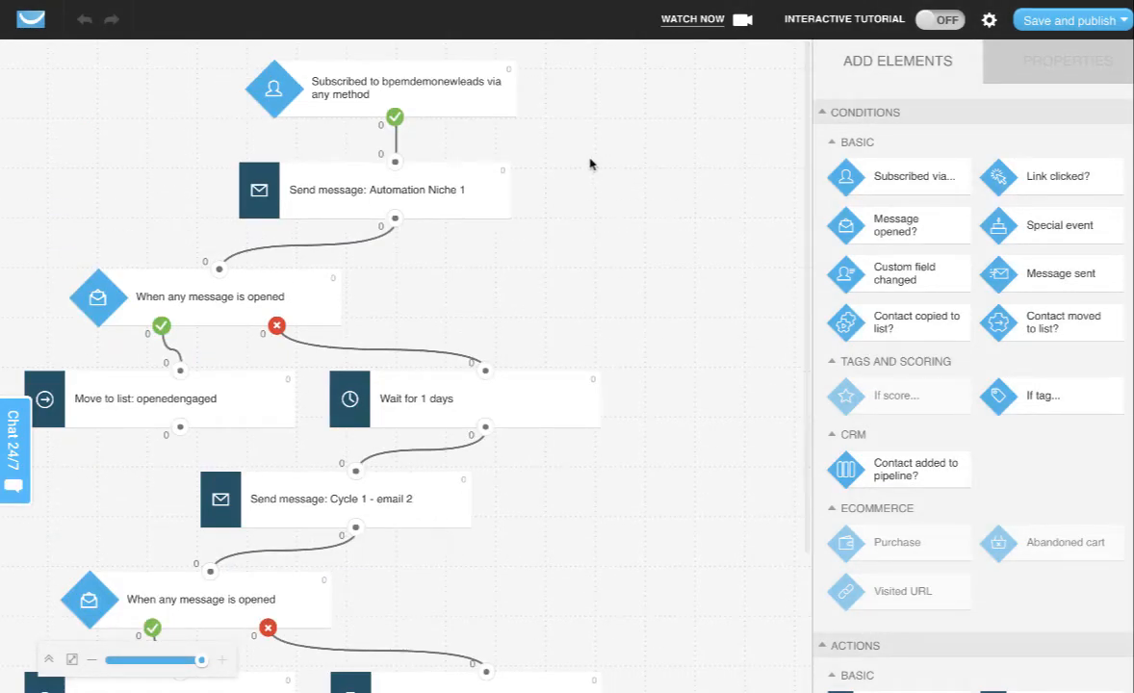
Step: Change the workflow's first Send message element, directly below the subscription condition, to send the New Instant Free automation message
{"action": "left_click", "coordinate": [473, 191]}
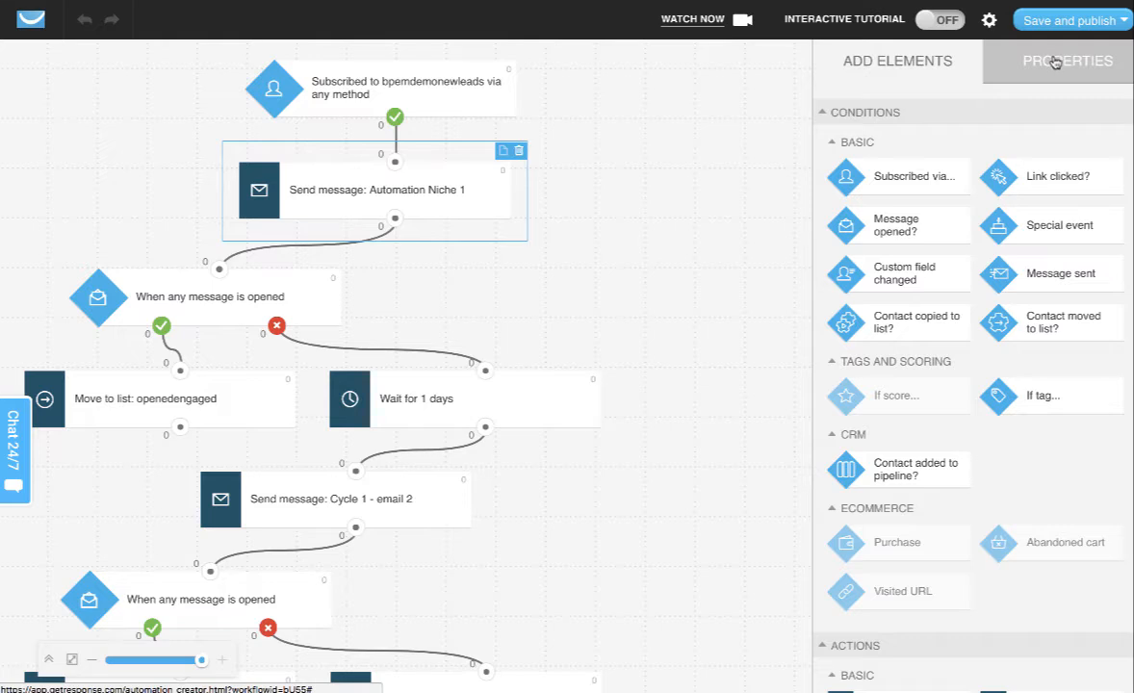
{"action": "left_click", "coordinate": [986, 61]}
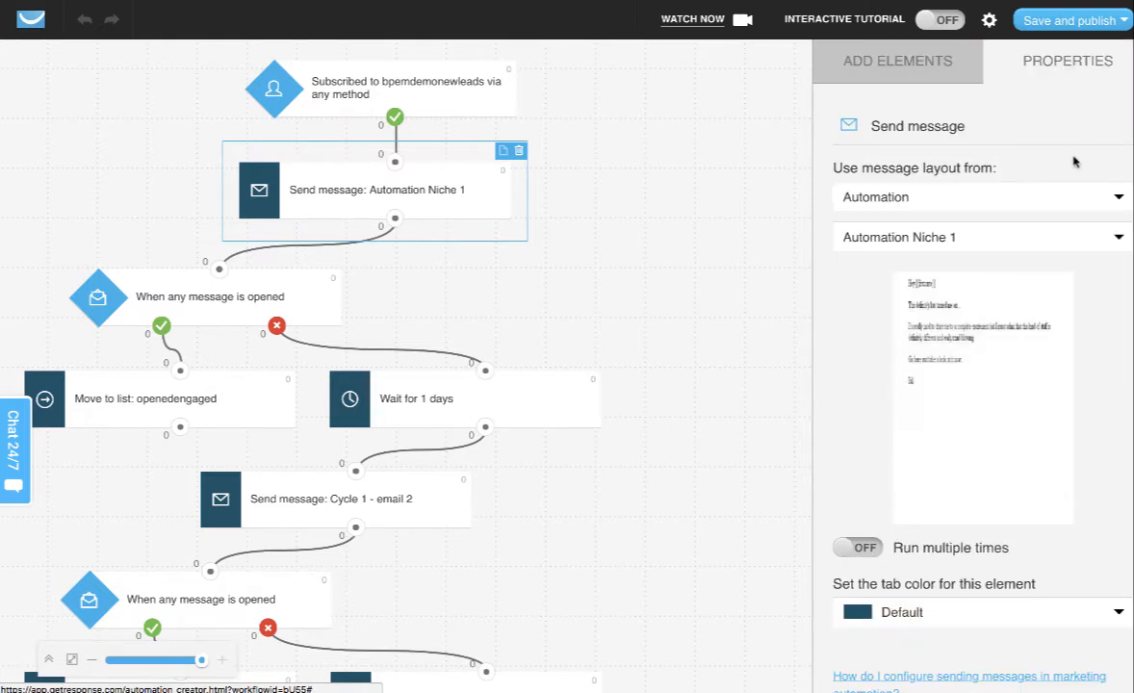
{"action": "left_click", "coordinate": [1083, 245]}
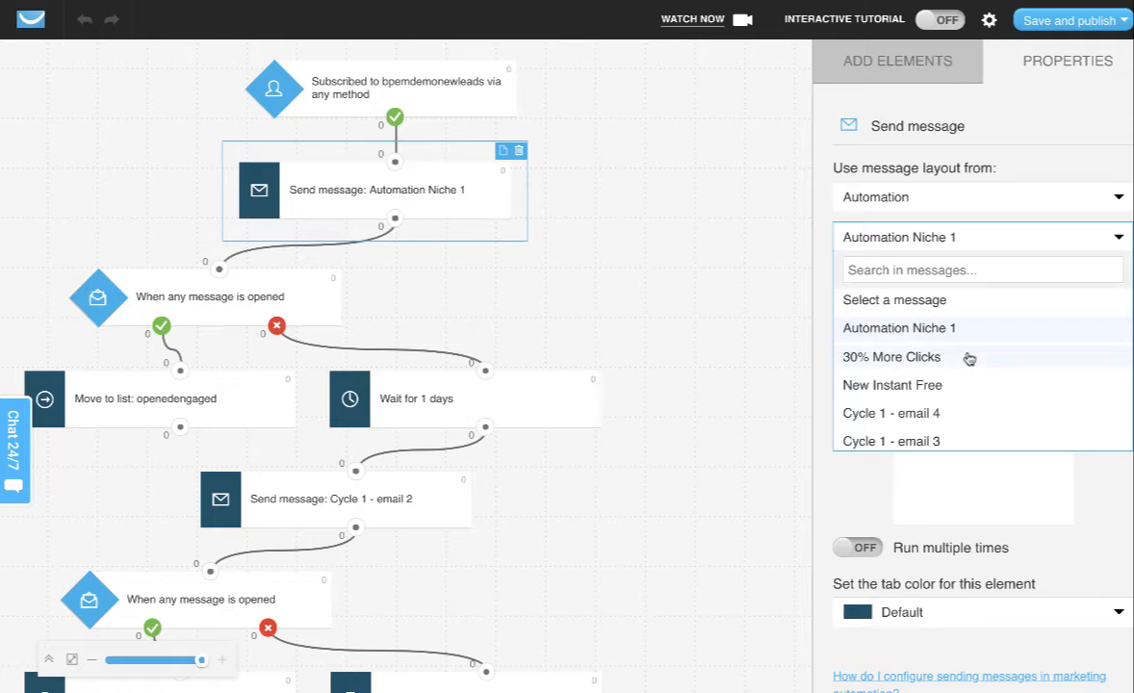
{"action": "scroll", "coordinate": [970, 339], "scroll_direction": "down", "scroll_amount": 1}
{"action": "scroll", "coordinate": [970, 338], "scroll_direction": "down", "scroll_amount": 1}
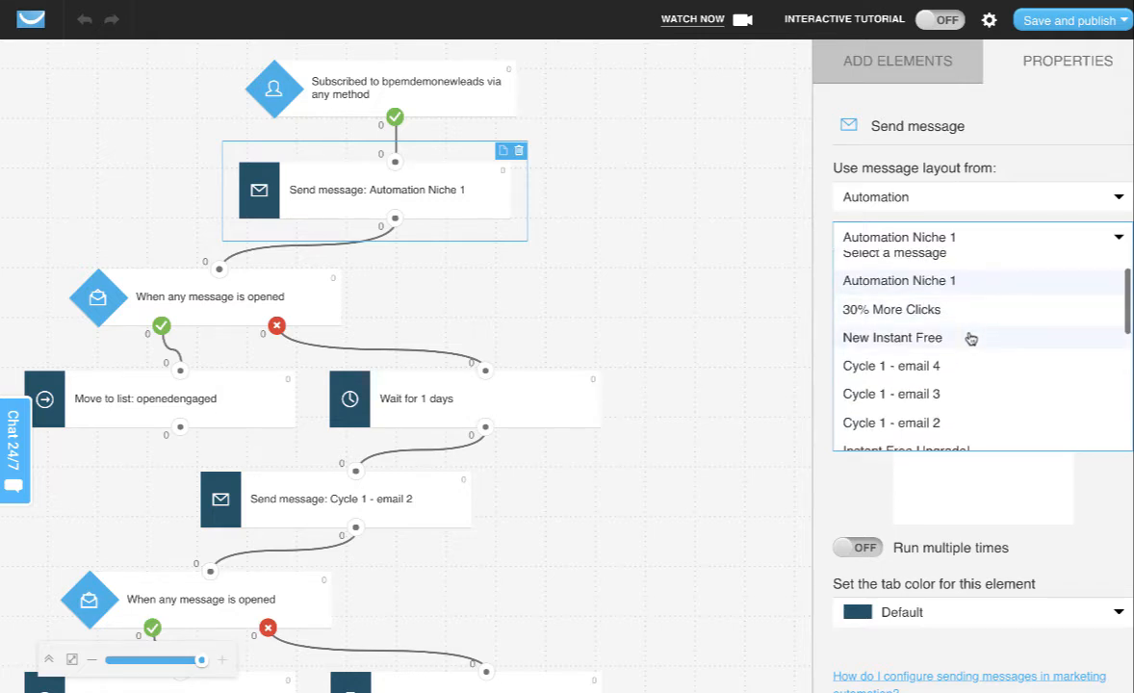
{"action": "scroll", "coordinate": [970, 339], "scroll_direction": "up", "scroll_amount": 1}
{"action": "scroll", "coordinate": [967, 334], "scroll_direction": "down", "scroll_amount": 1}
{"action": "scroll", "coordinate": [967, 333], "scroll_direction": "down", "scroll_amount": 4}
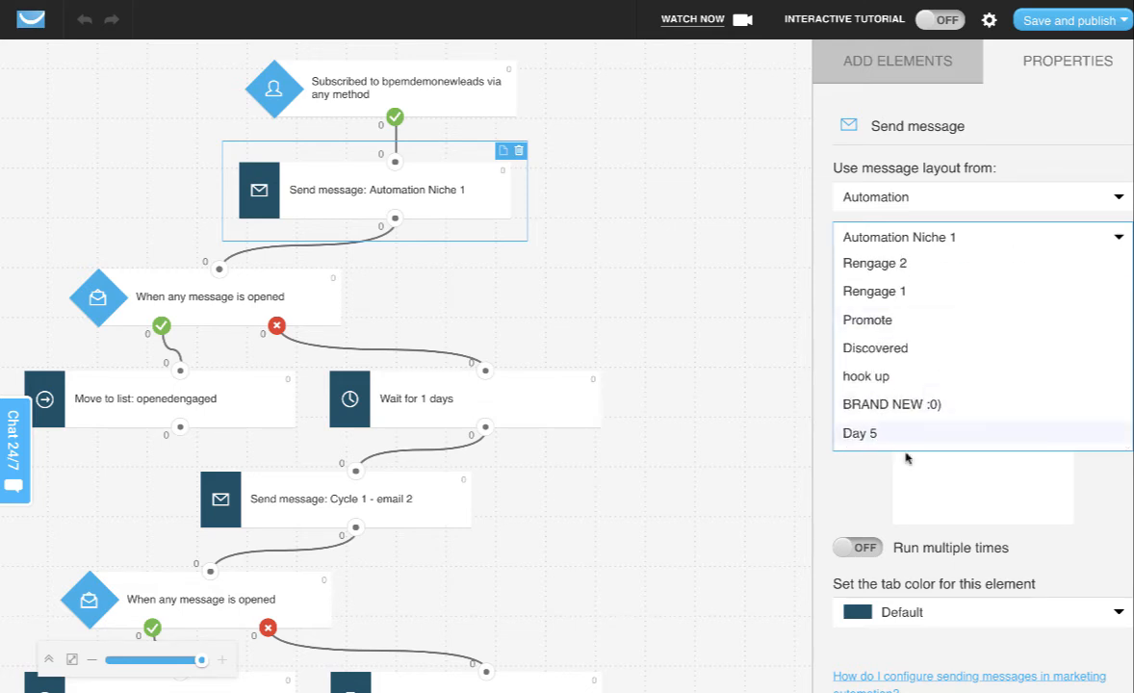
{"action": "scroll", "coordinate": [912, 438], "scroll_direction": "up", "scroll_amount": 3}
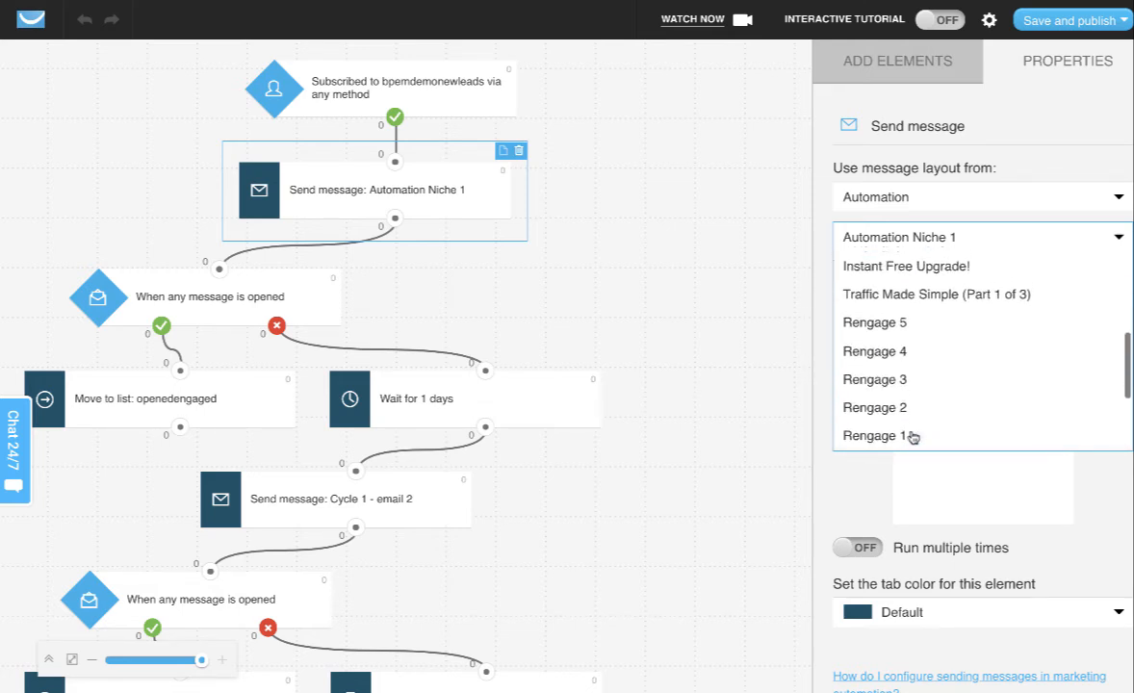
{"action": "scroll", "coordinate": [912, 438], "scroll_direction": "up", "scroll_amount": 5}
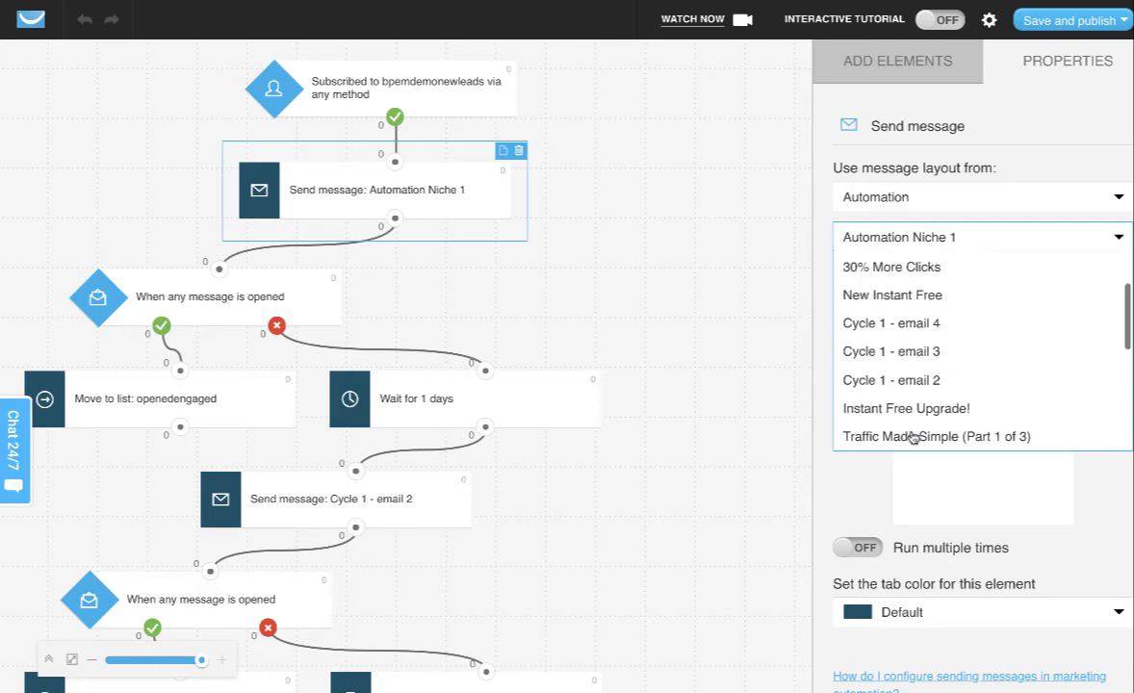
{"action": "scroll", "coordinate": [909, 437], "scroll_direction": "up", "scroll_amount": 1}
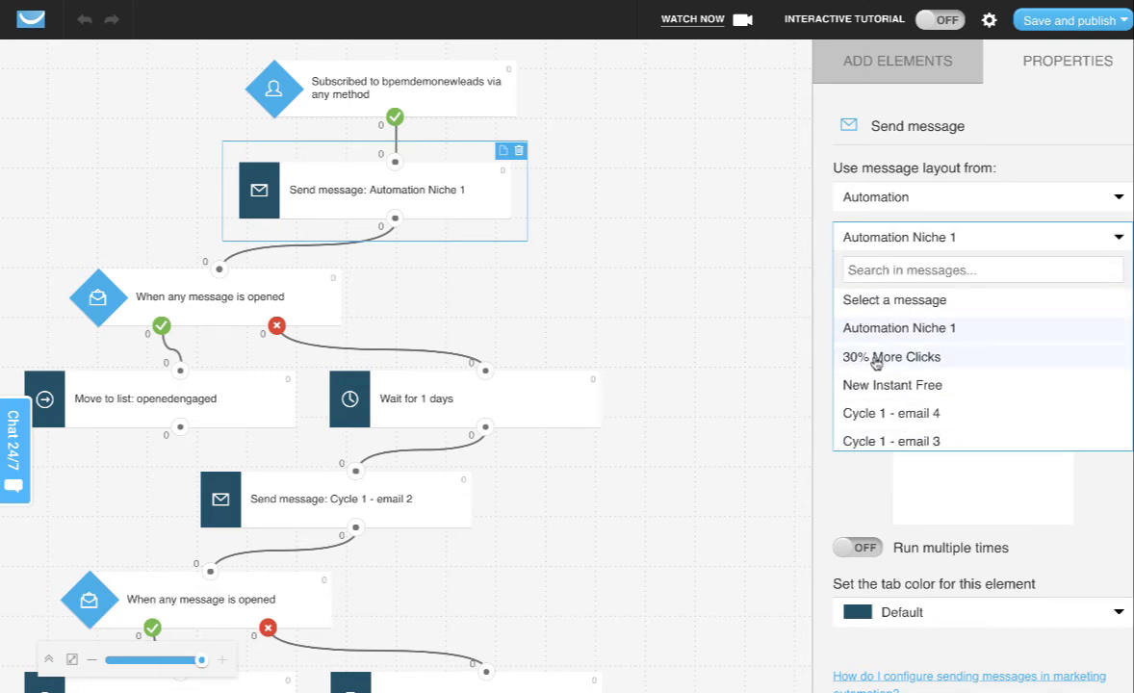
{"action": "left_click", "coordinate": [883, 389]}
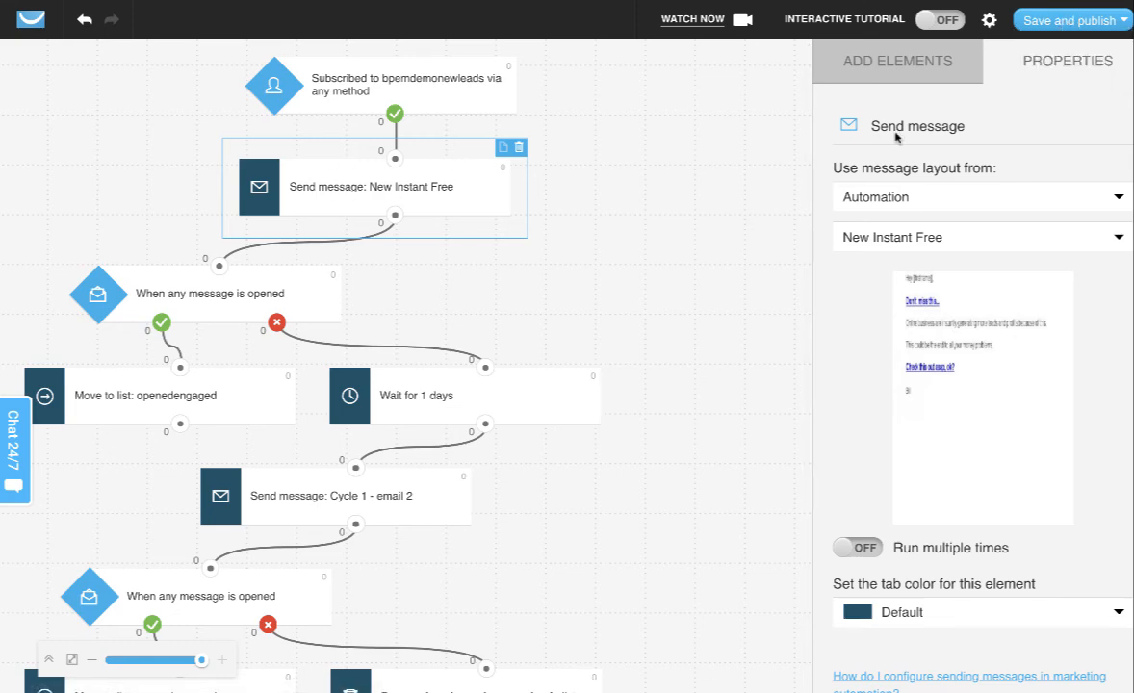
Step: Save and export the edited workflow
{"action": "mouse_move", "coordinate": [1093, 25]}
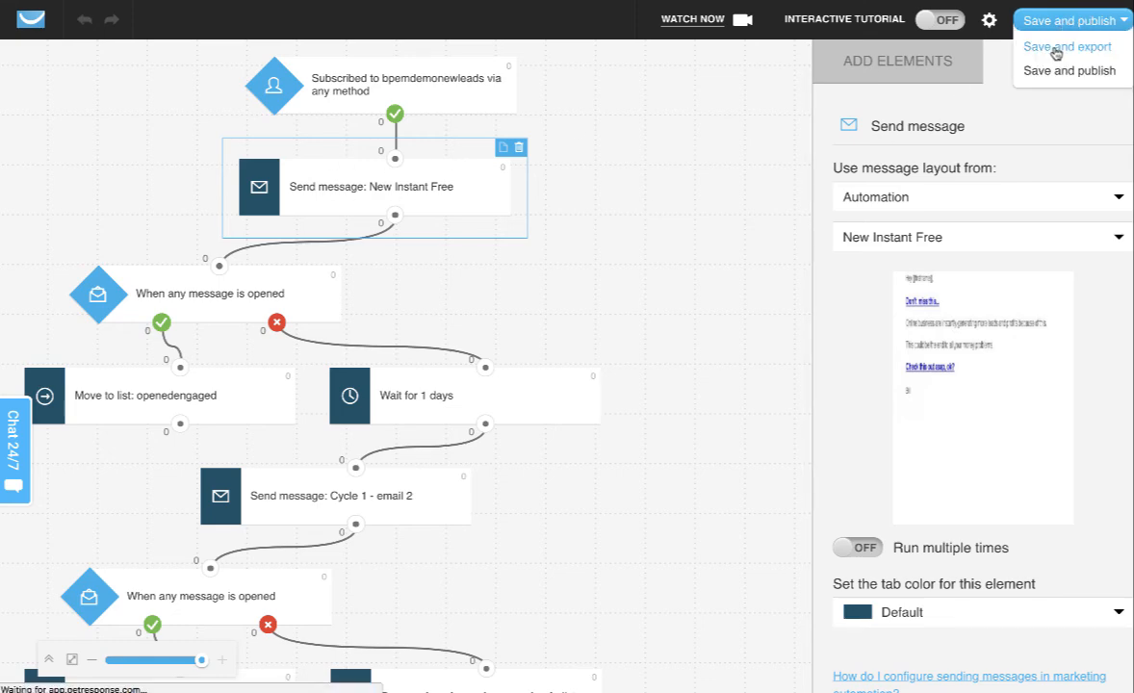
{"action": "left_click", "coordinate": [1056, 50]}
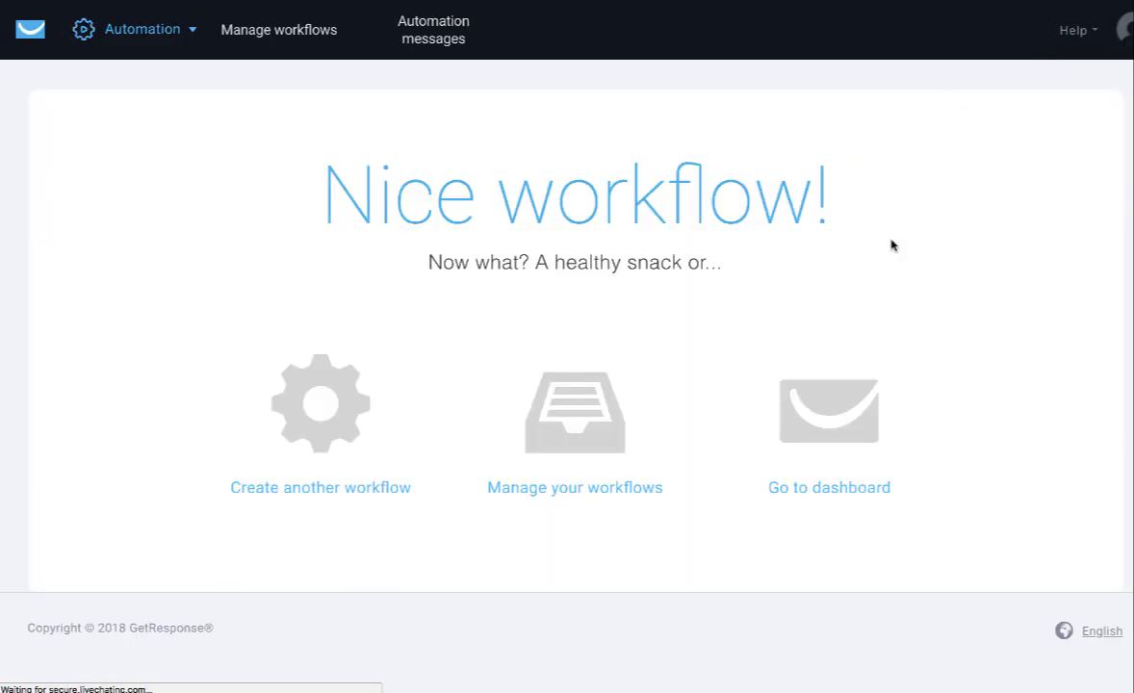